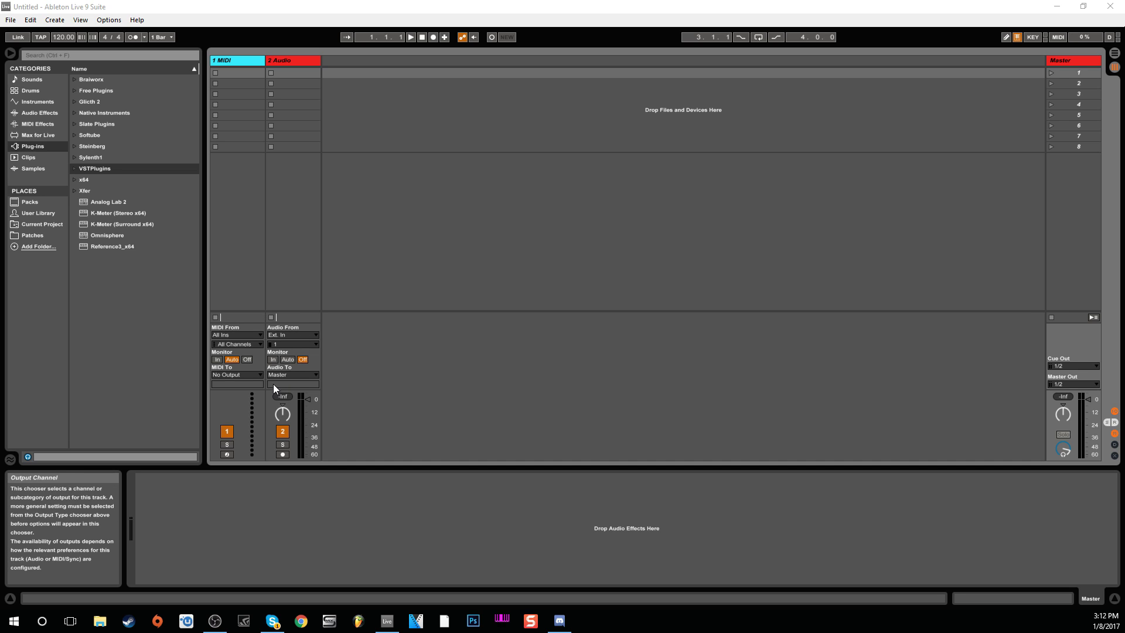
Step: Enlarge the Session View mixer to show the full volume scale, and switch between Session and Arrangement views, ending in the Arrangement View
{"action": "left_click_drag", "start_coordinate": [257, 384], "coordinate": [258, 288]}
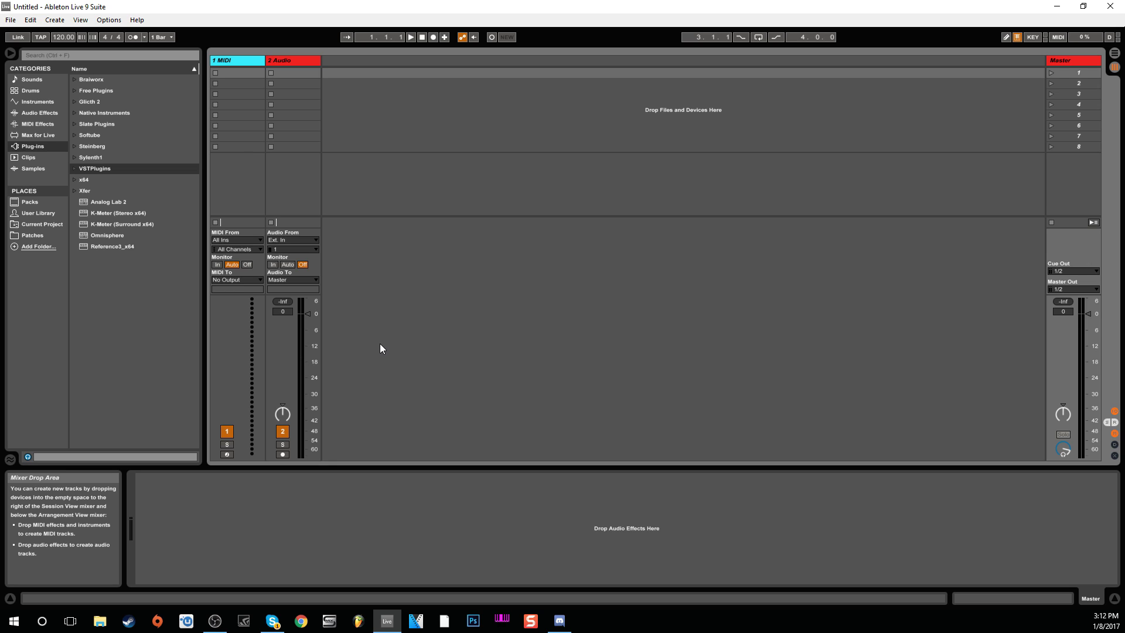
{"action": "key", "text": "Tab"}
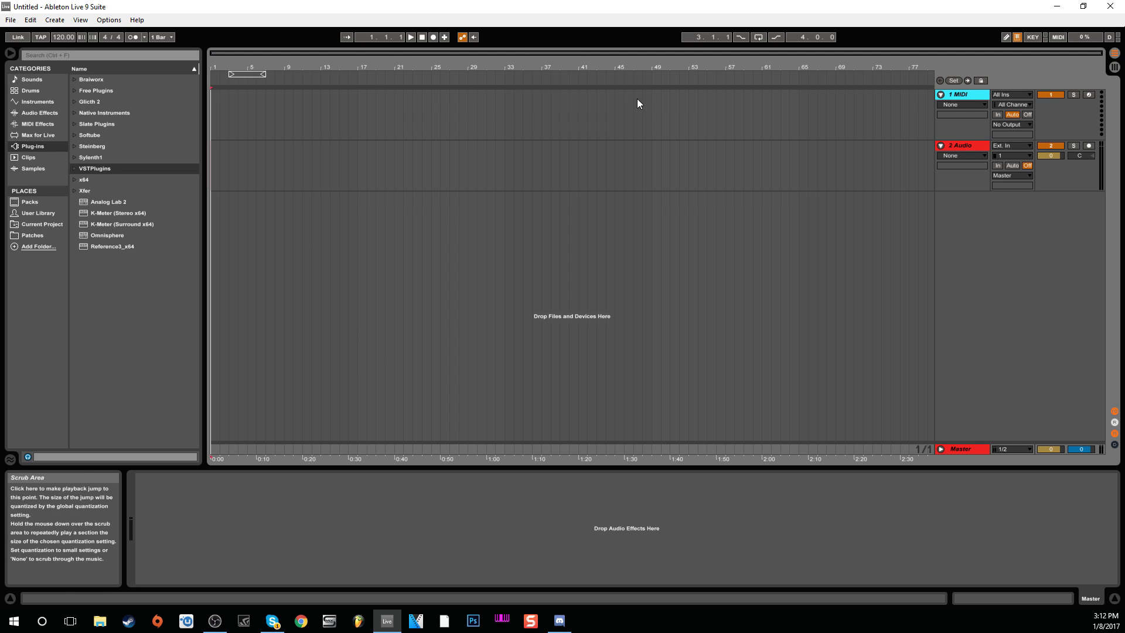
{"action": "left_click", "coordinate": [1117, 70]}
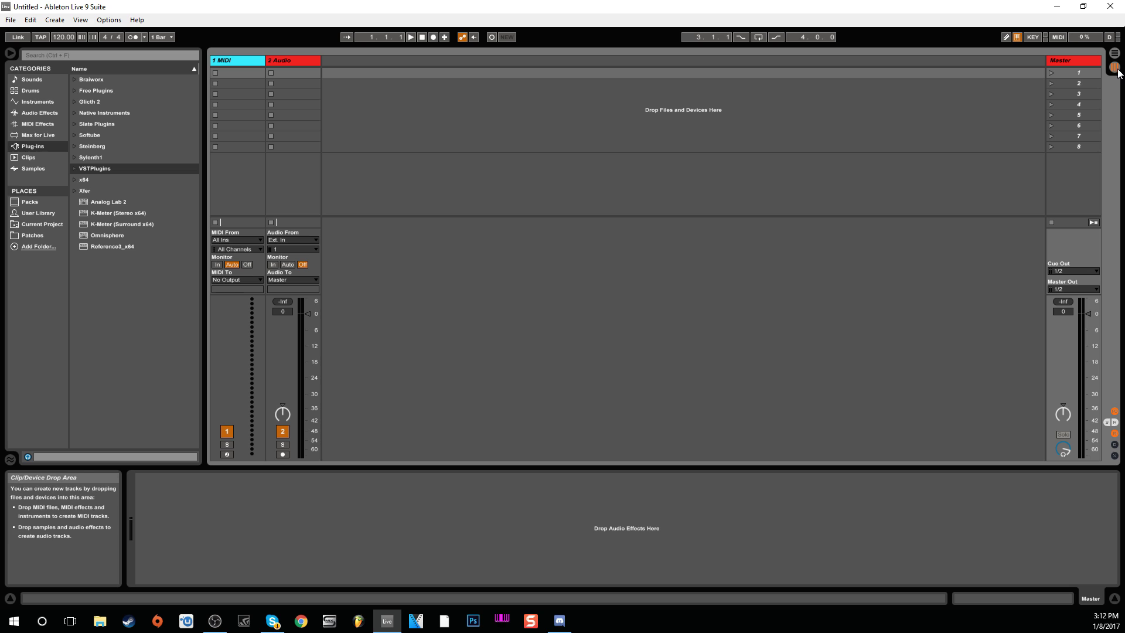
{"action": "left_click", "coordinate": [1116, 56]}
{"action": "left_click", "coordinate": [1117, 68]}
{"action": "left_click", "coordinate": [1115, 56]}
{"action": "left_click", "coordinate": [1115, 67]}
{"action": "left_click", "coordinate": [1115, 54]}
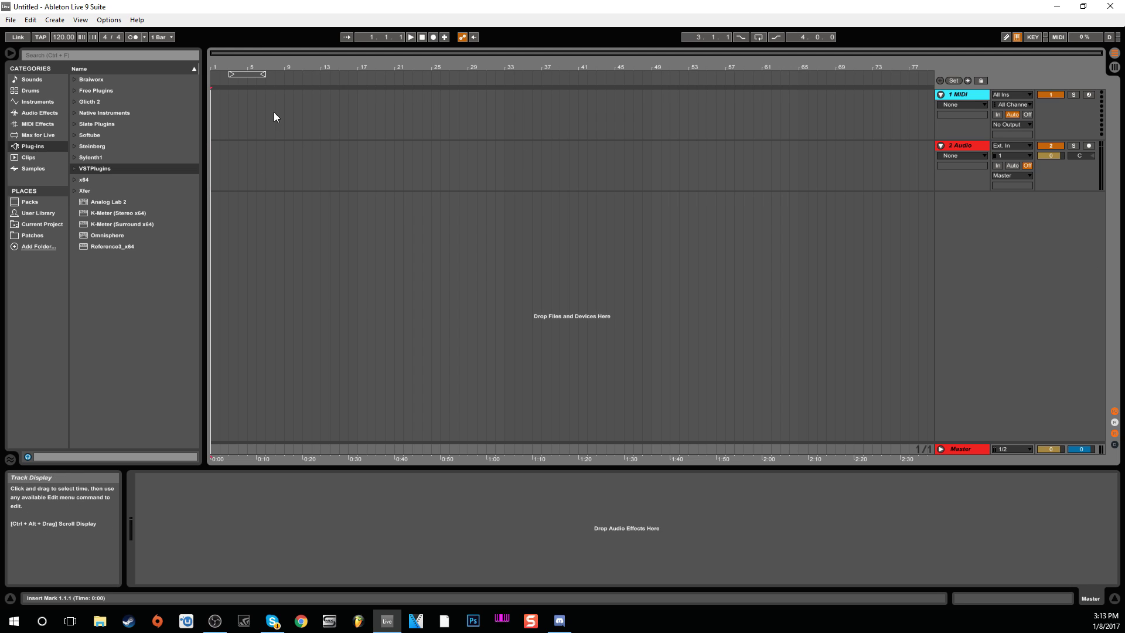
Step: Set the arrangement loop to start at 1.1.1 with a length of 9 bars
{"action": "left_click_drag", "start_coordinate": [230, 74], "coordinate": [291, 74]}
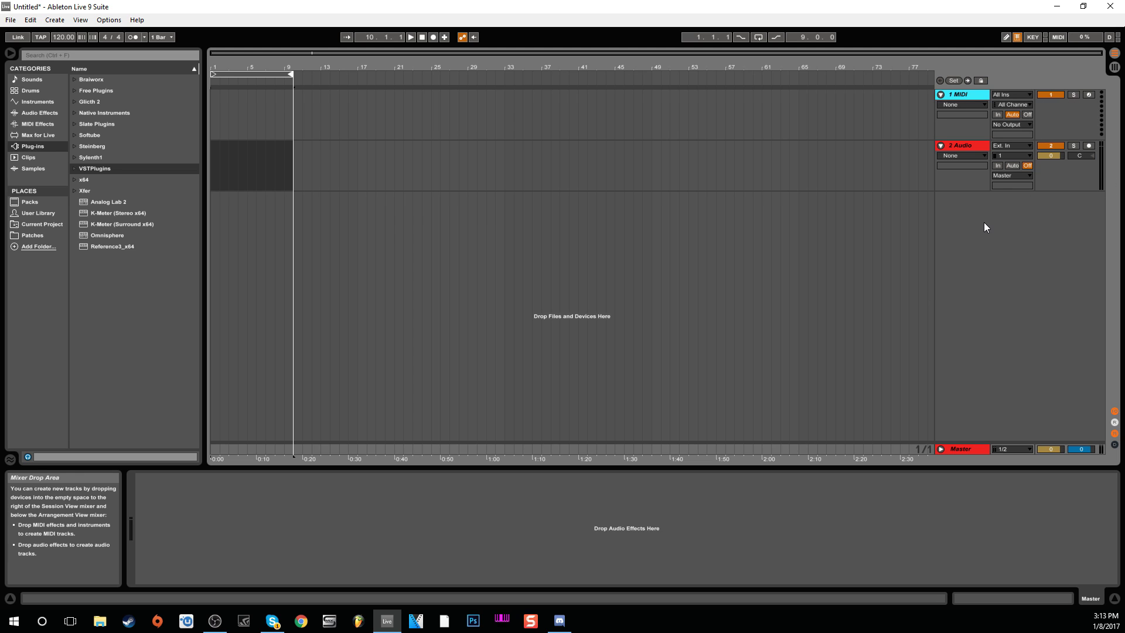
Step: Deactivate and reactivate the MIDI track, and view the available input sources of the Audio track without changing them
{"action": "left_click", "coordinate": [1050, 95]}
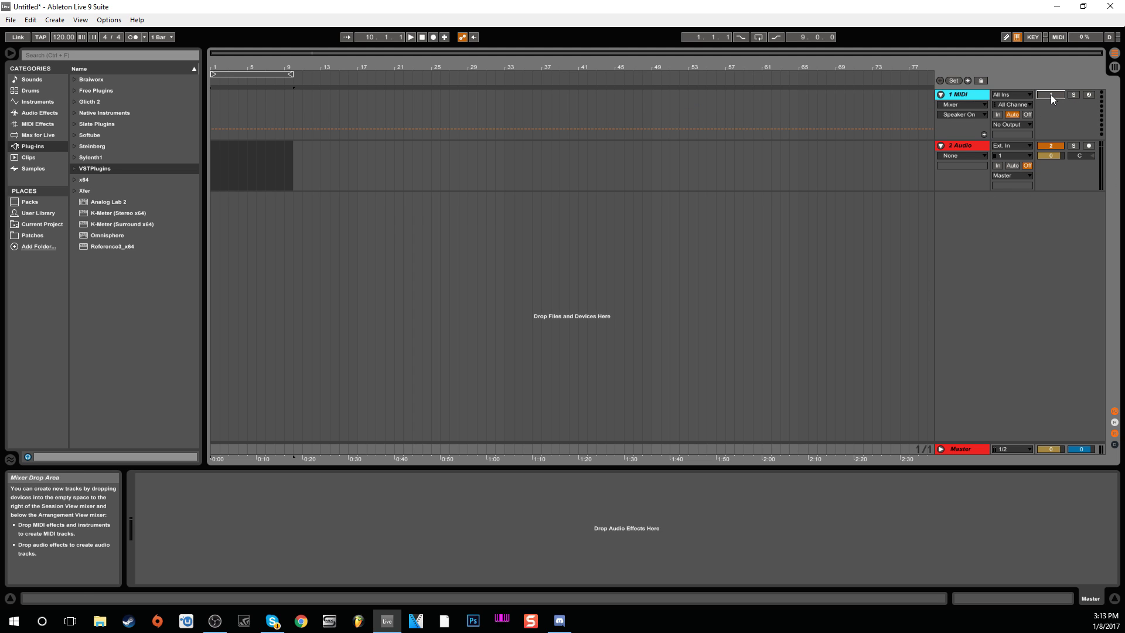
{"action": "left_click", "coordinate": [1050, 94]}
{"action": "left_click", "coordinate": [1014, 146]}
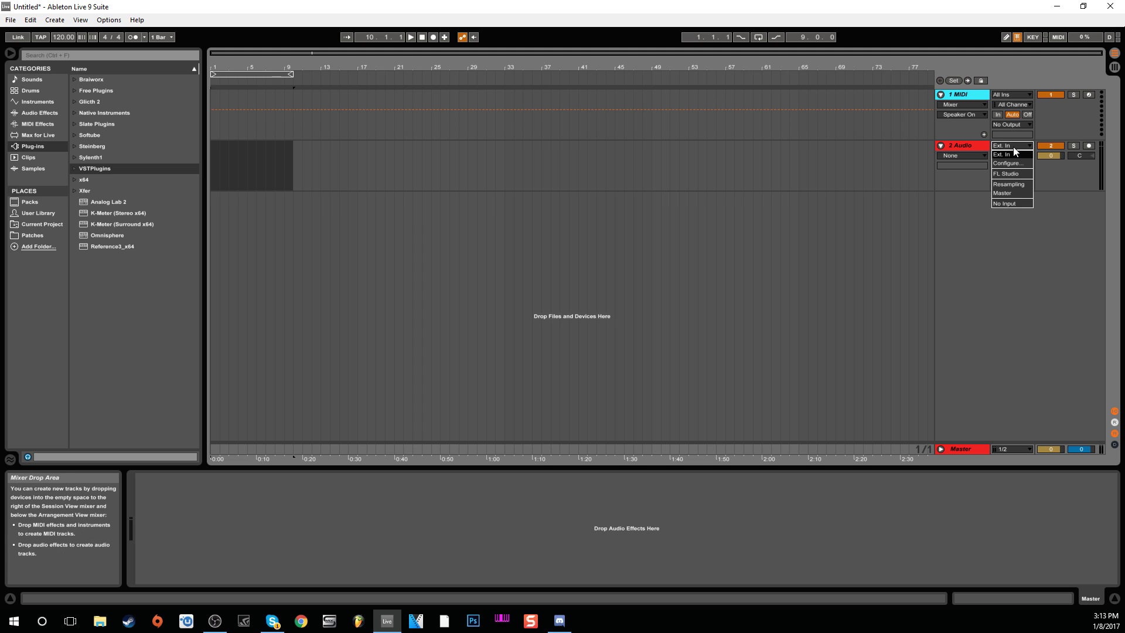
{"action": "left_click", "coordinate": [1069, 177]}
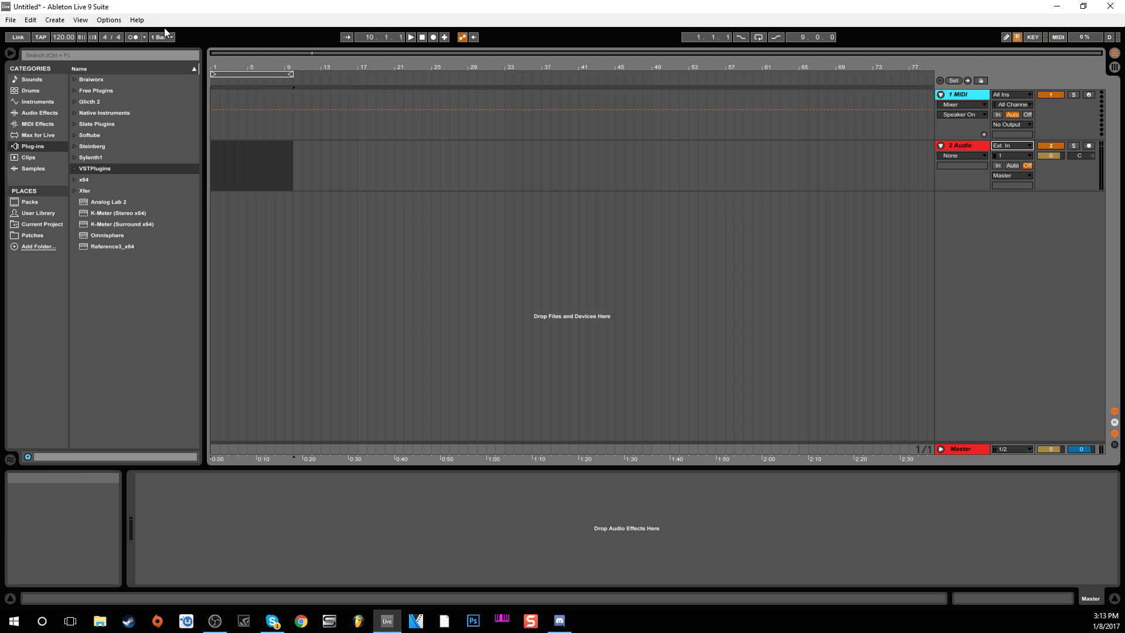
Step: Hide and restore the browser, and look through its Sounds, Drums, Instruments and Audio Effects categories
{"action": "left_click", "coordinate": [11, 53]}
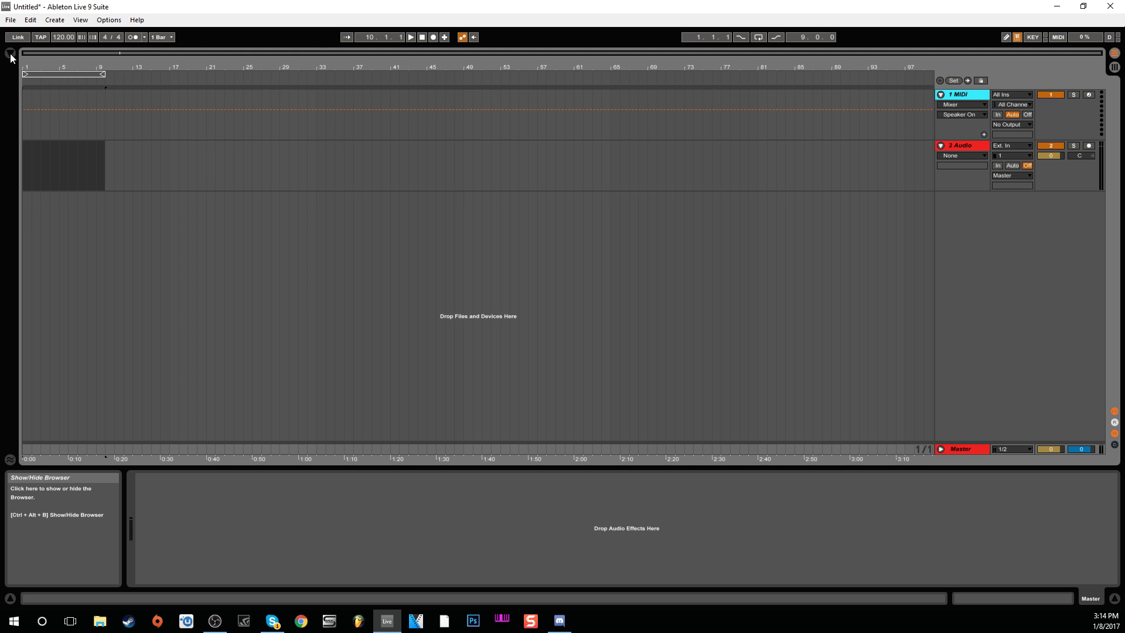
{"action": "left_click", "coordinate": [11, 53]}
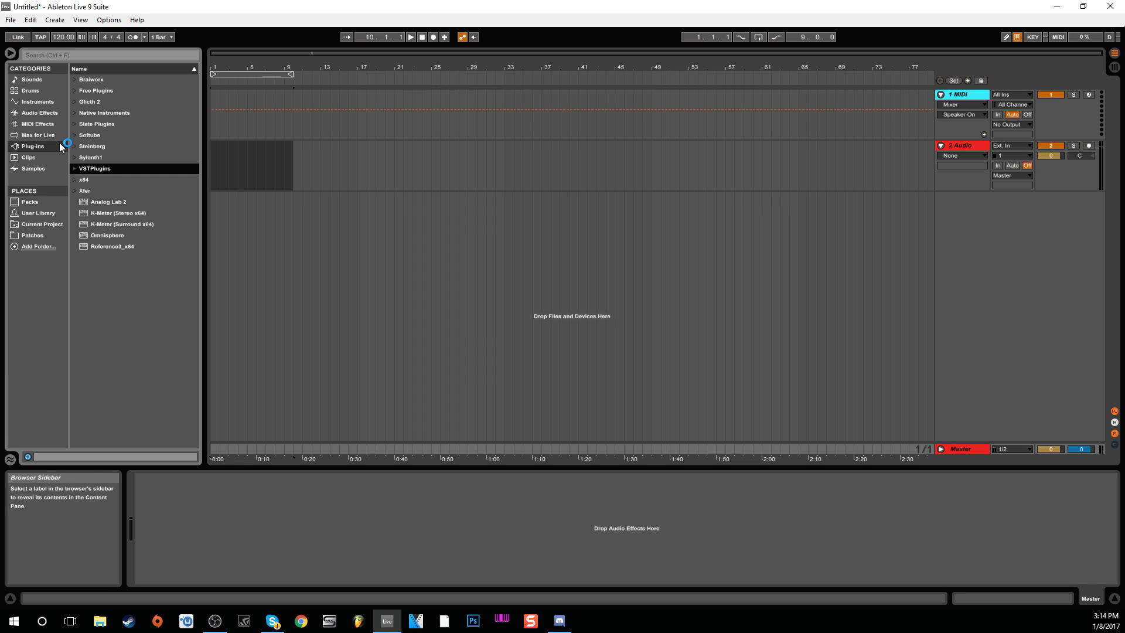
{"action": "left_click", "coordinate": [33, 80]}
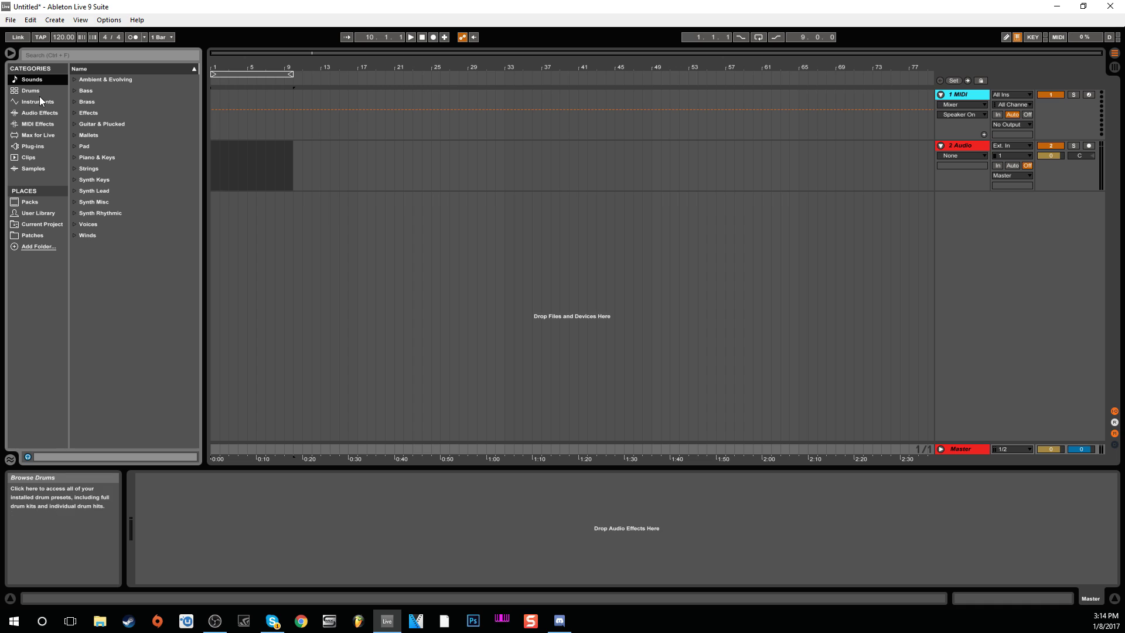
{"action": "left_click", "coordinate": [39, 93]}
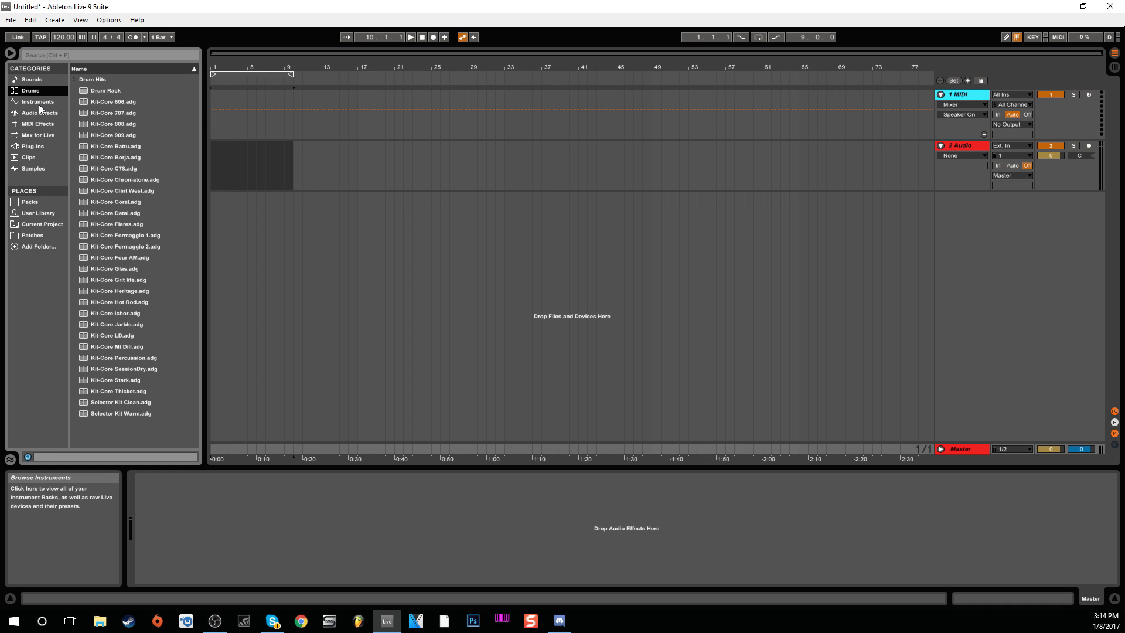
{"action": "left_click", "coordinate": [39, 104]}
{"action": "left_click", "coordinate": [44, 113]}
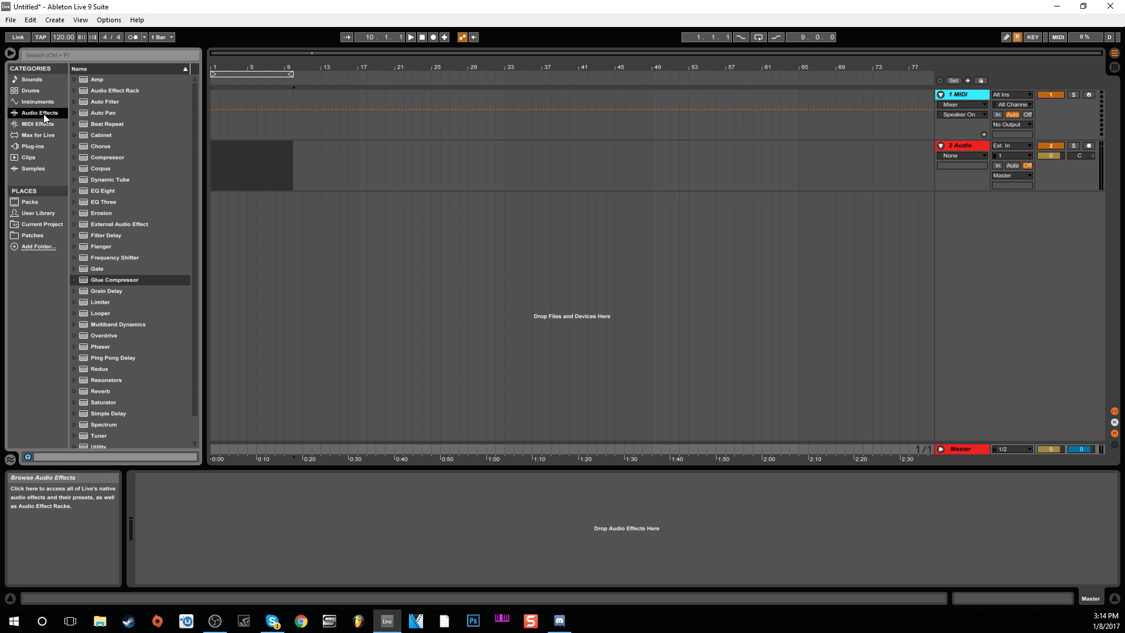
Step: Examine the full list of audio effects, and view the MIDI Effects and Max for Live categories
{"action": "scroll", "coordinate": [117, 205], "scroll_direction": "down", "scroll_amount": 2}
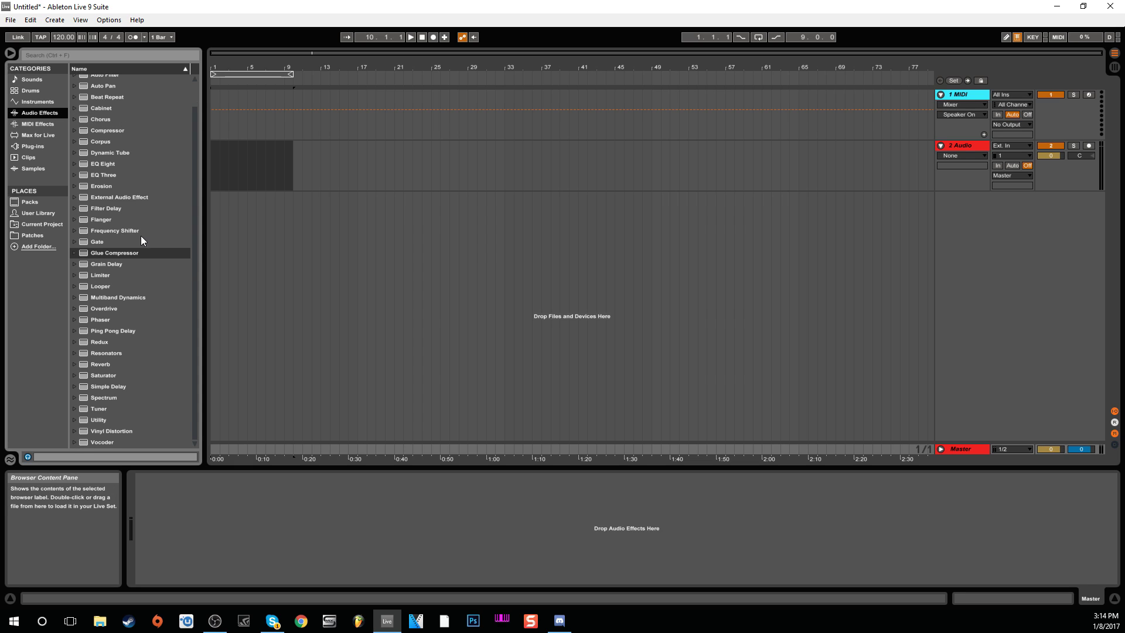
{"action": "scroll", "coordinate": [123, 305], "scroll_direction": "up", "scroll_amount": 2}
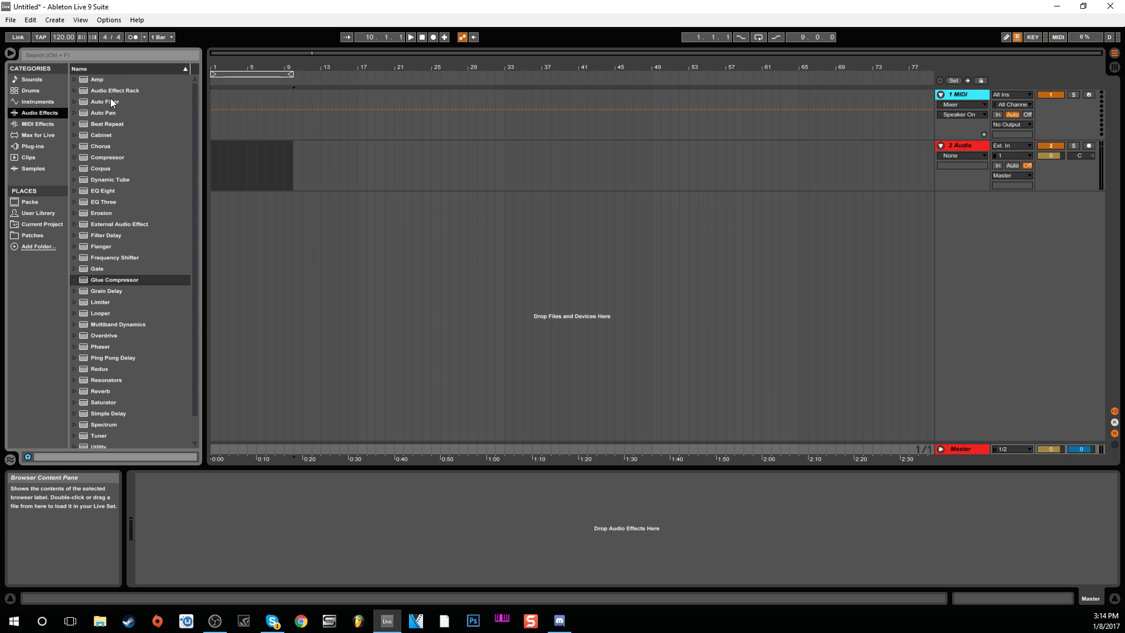
{"action": "scroll", "coordinate": [125, 275], "scroll_direction": "down", "scroll_amount": 2}
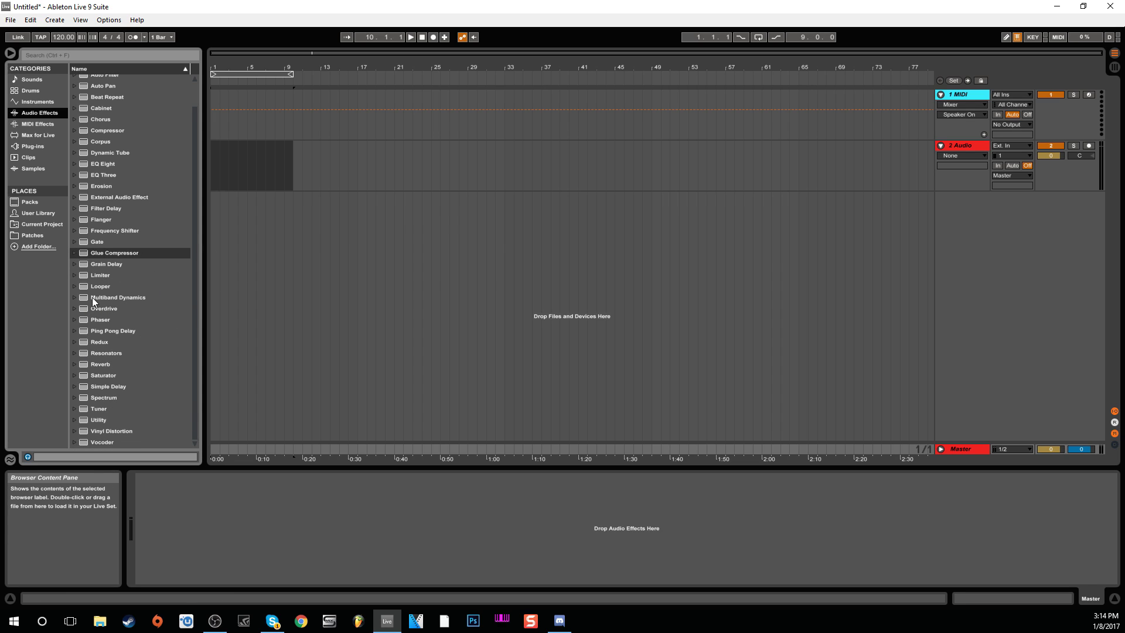
{"action": "scroll", "coordinate": [99, 287], "scroll_direction": "up", "scroll_amount": 2}
{"action": "left_click", "coordinate": [40, 124]}
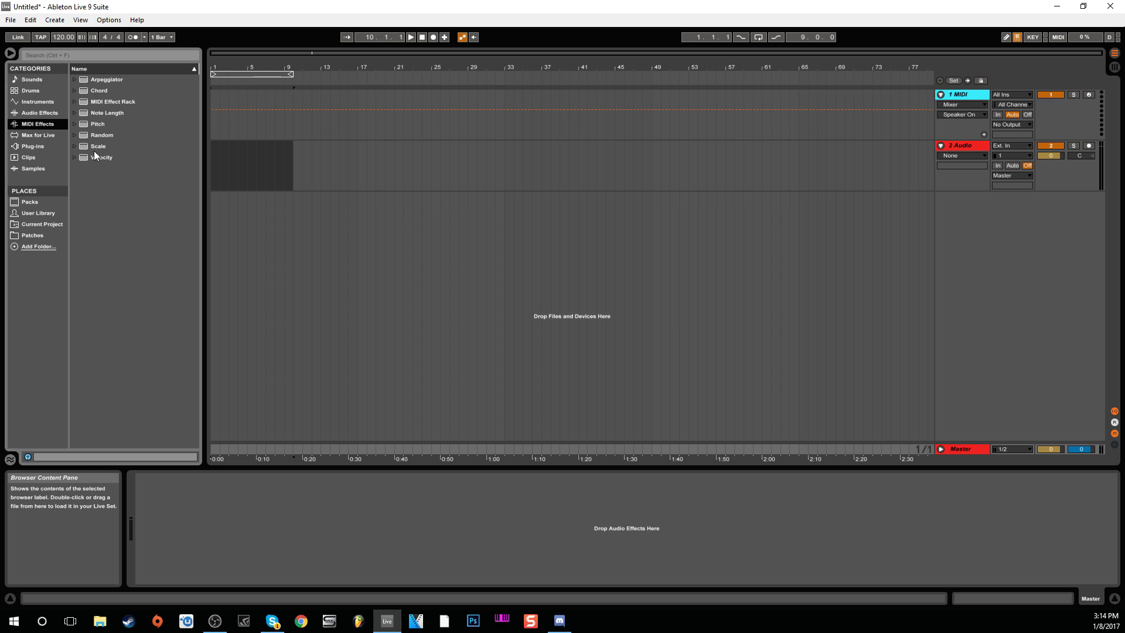
{"action": "left_click", "coordinate": [53, 136]}
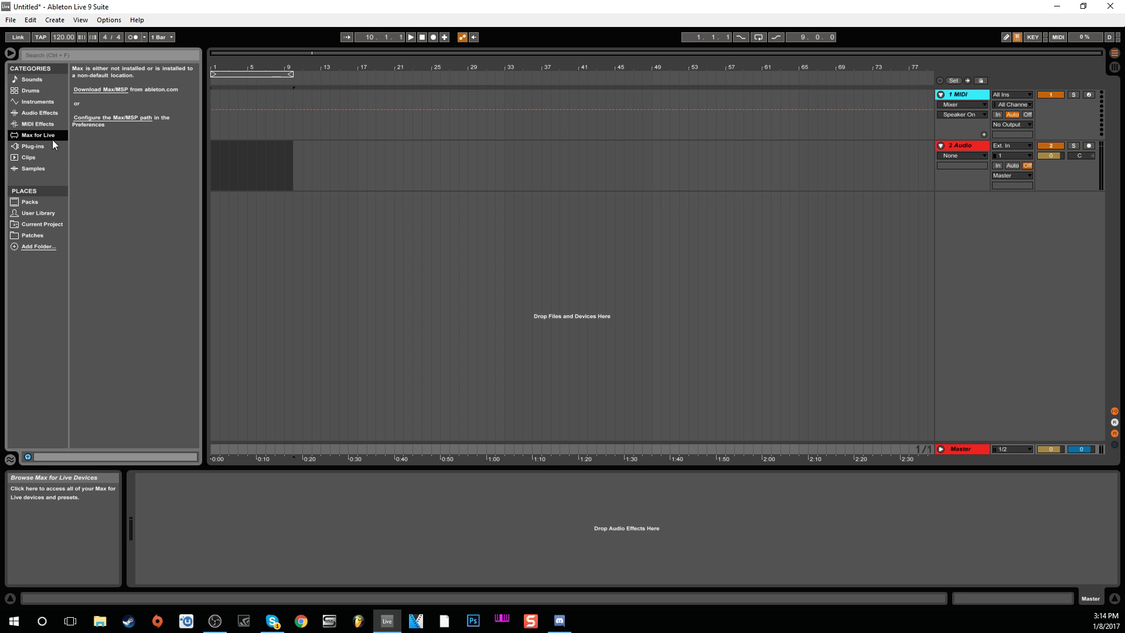
{"action": "left_click", "coordinate": [48, 126]}
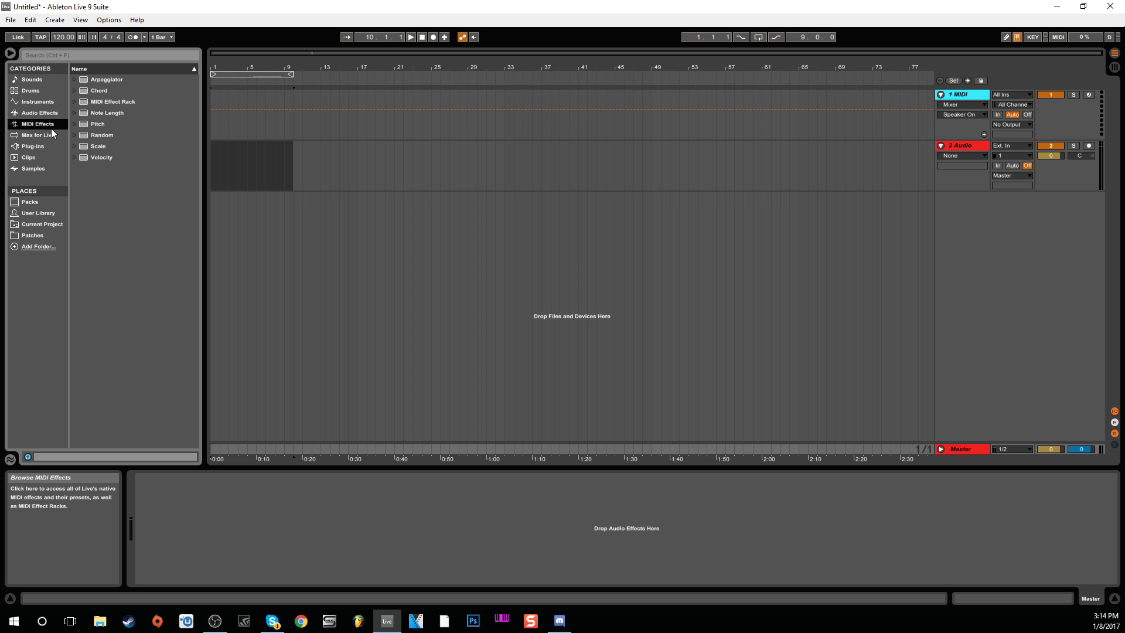
Step: Examine the installed plug-ins in the Free Plugins folder and the Native Instruments VSTPlugins 64 bit folder, collapsing both again
{"action": "left_click", "coordinate": [34, 146]}
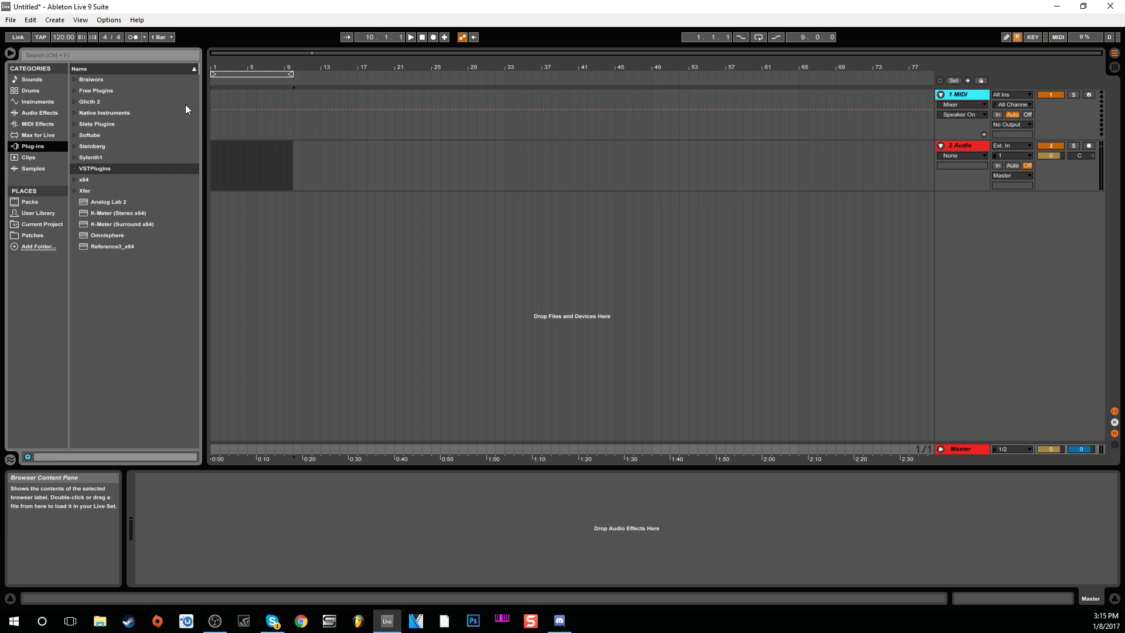
{"action": "left_click", "coordinate": [75, 91]}
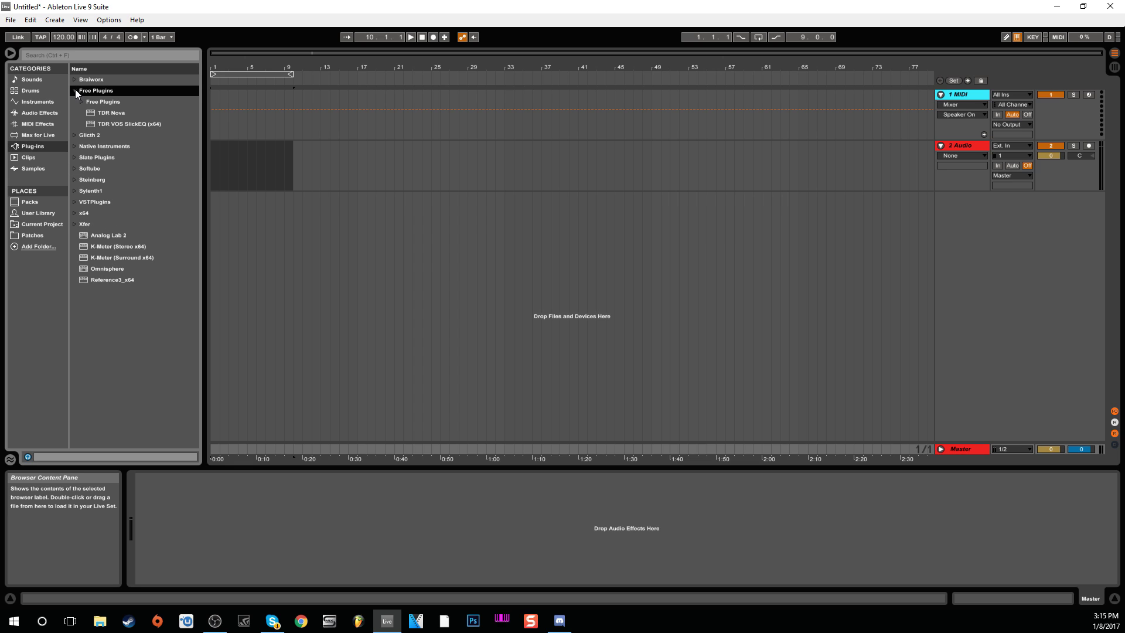
{"action": "left_click", "coordinate": [75, 90]}
{"action": "left_click", "coordinate": [73, 113]}
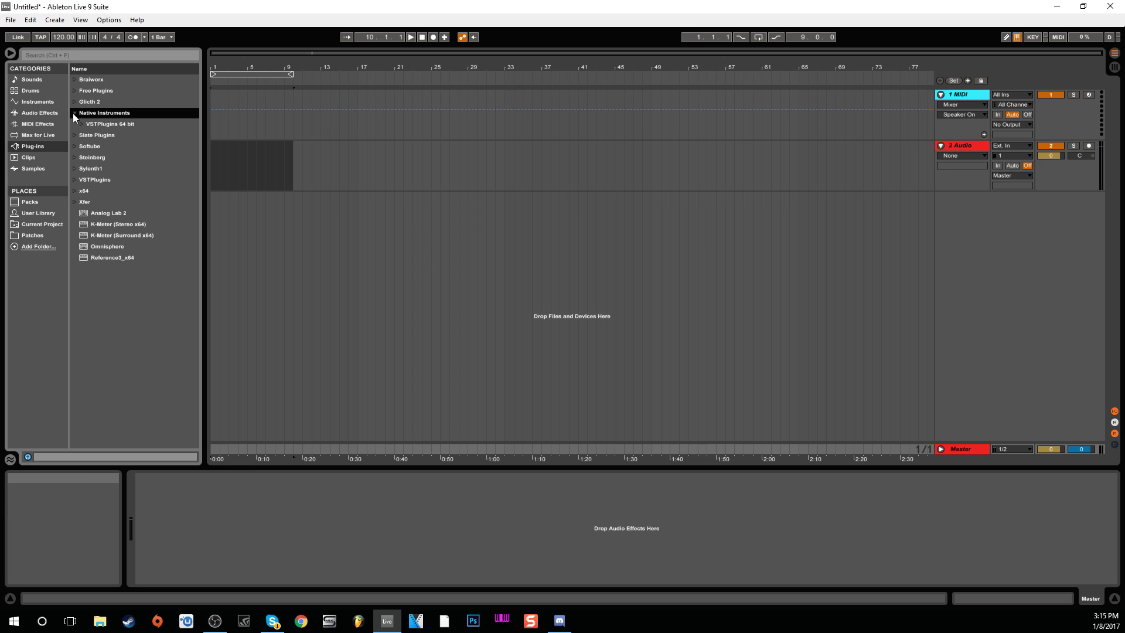
{"action": "left_click", "coordinate": [78, 125]}
{"action": "scroll", "coordinate": [115, 252], "scroll_direction": "down", "scroll_amount": 3}
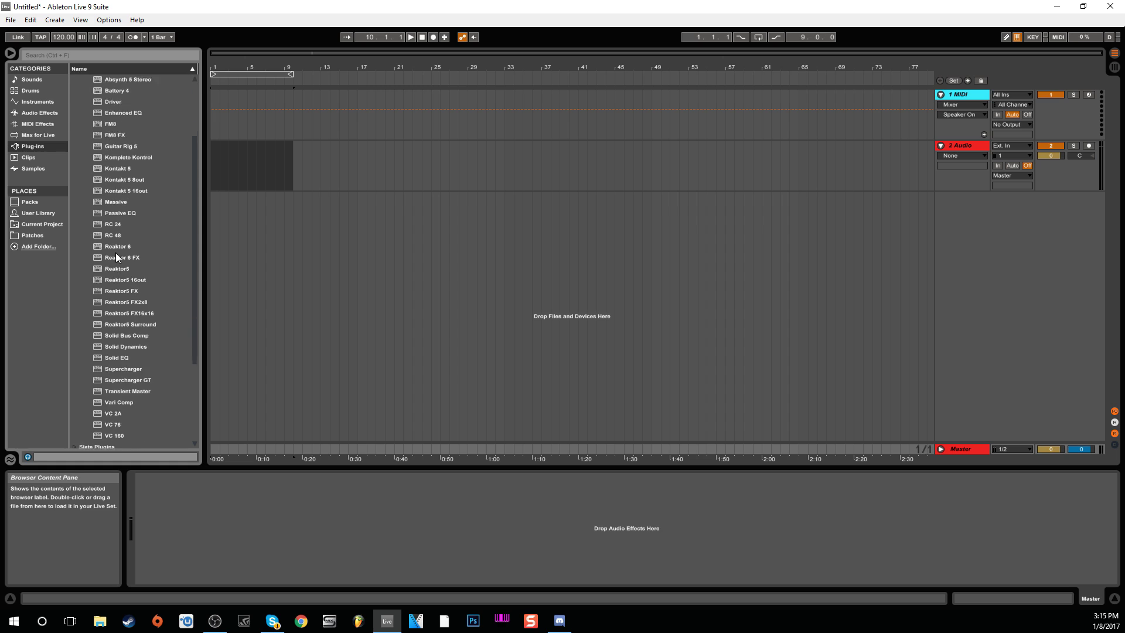
{"action": "scroll", "coordinate": [115, 282], "scroll_direction": "down", "scroll_amount": 2}
{"action": "scroll", "coordinate": [116, 315], "scroll_direction": "up", "scroll_amount": 8}
{"action": "left_click", "coordinate": [81, 124]}
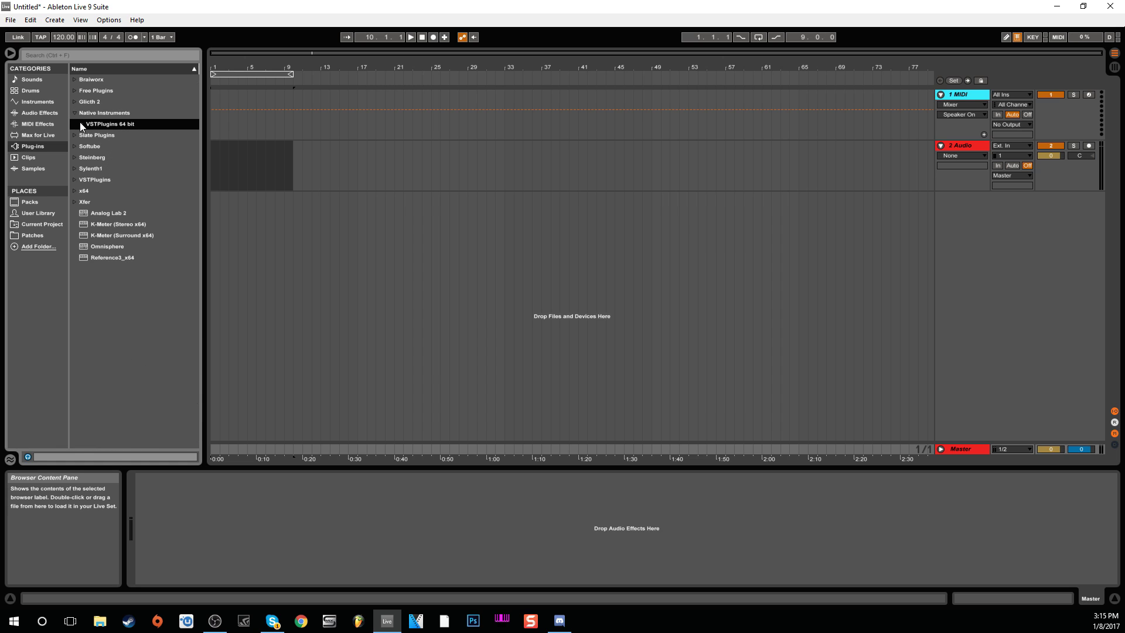
{"action": "key", "text": "Left"}
{"action": "key", "text": "Left"}
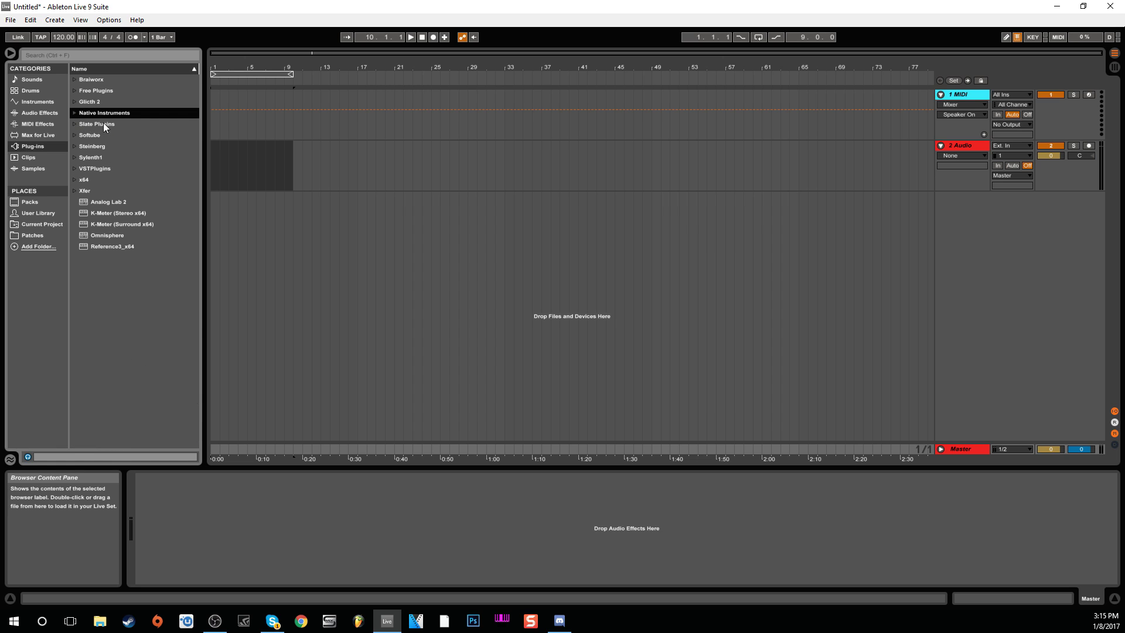
Step: Look into the Slate Plugins folder and Steinberg's VstPlugins subfolder, collapse both, and select the Sylenth1 folder
{"action": "left_click", "coordinate": [74, 124]}
{"action": "left_click", "coordinate": [79, 124]}
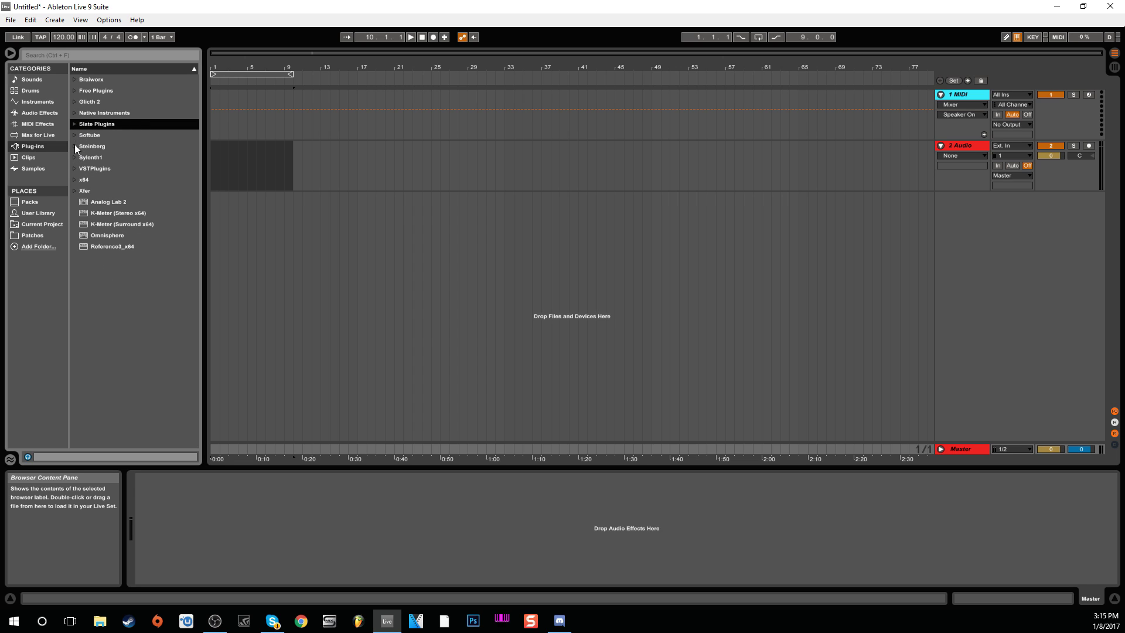
{"action": "left_click", "coordinate": [75, 145]}
{"action": "left_click", "coordinate": [80, 156]}
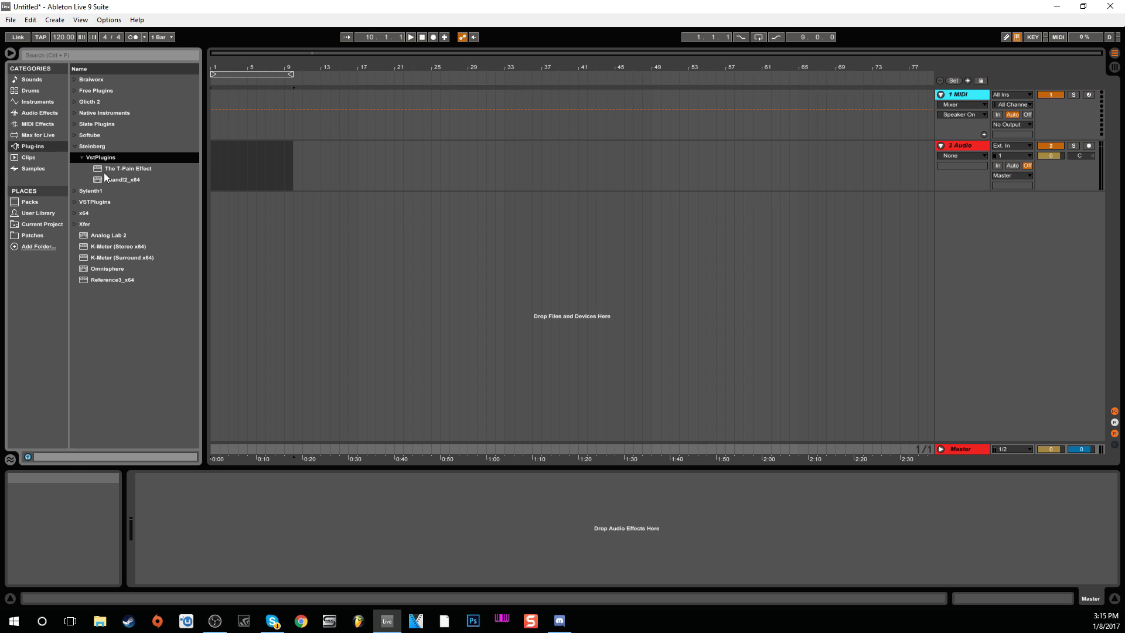
{"action": "left_click", "coordinate": [76, 147]}
{"action": "left_click", "coordinate": [72, 156]}
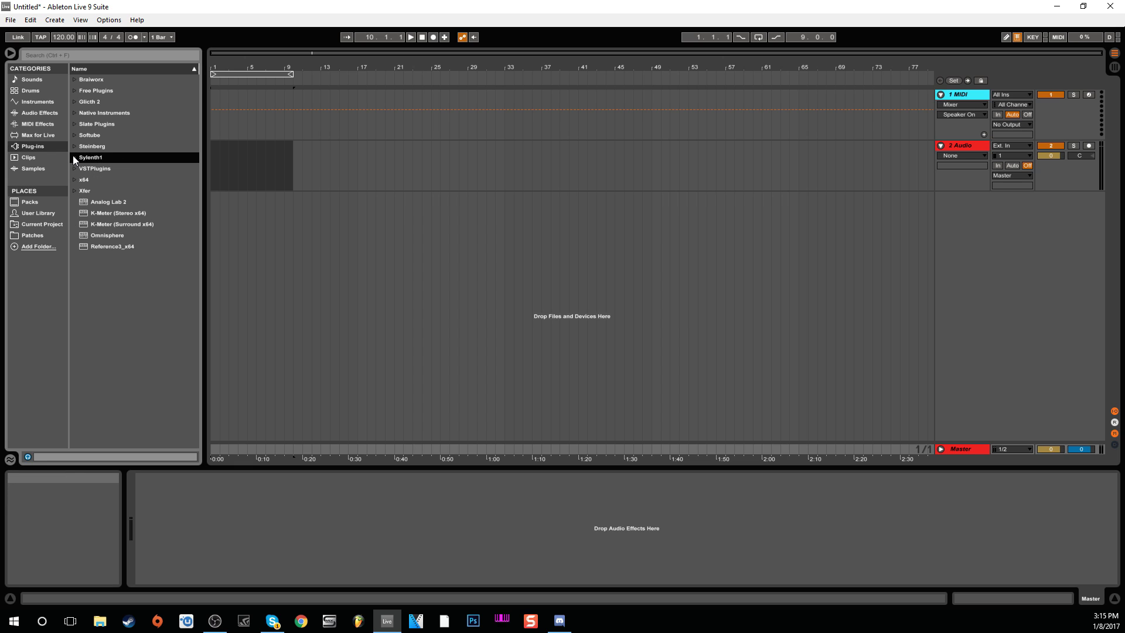
Step: Examine the contents of the VSTPlugins folder and collapse it again
{"action": "left_click", "coordinate": [74, 168]}
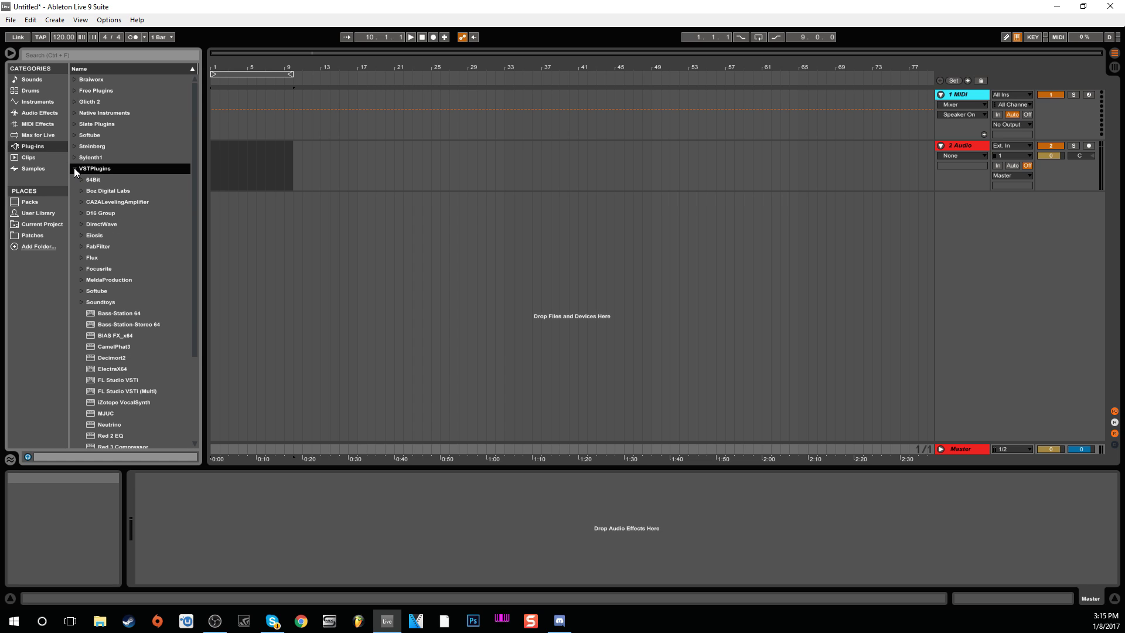
{"action": "left_click", "coordinate": [74, 167]}
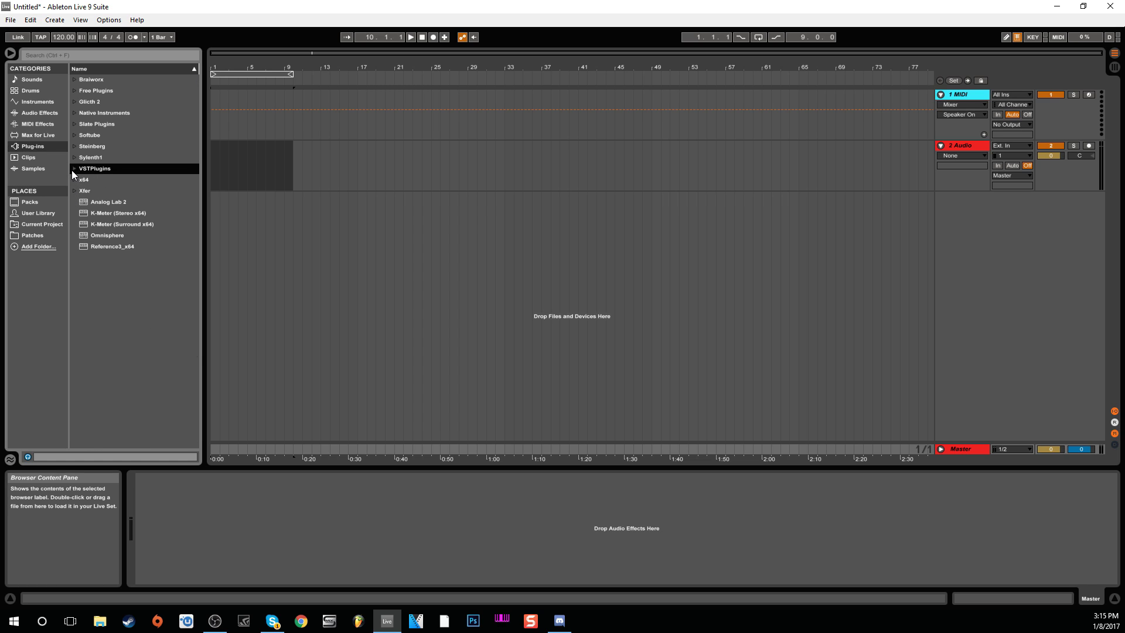
{"action": "left_click", "coordinate": [73, 169]}
{"action": "scroll", "coordinate": [97, 275], "scroll_direction": "down", "scroll_amount": 2}
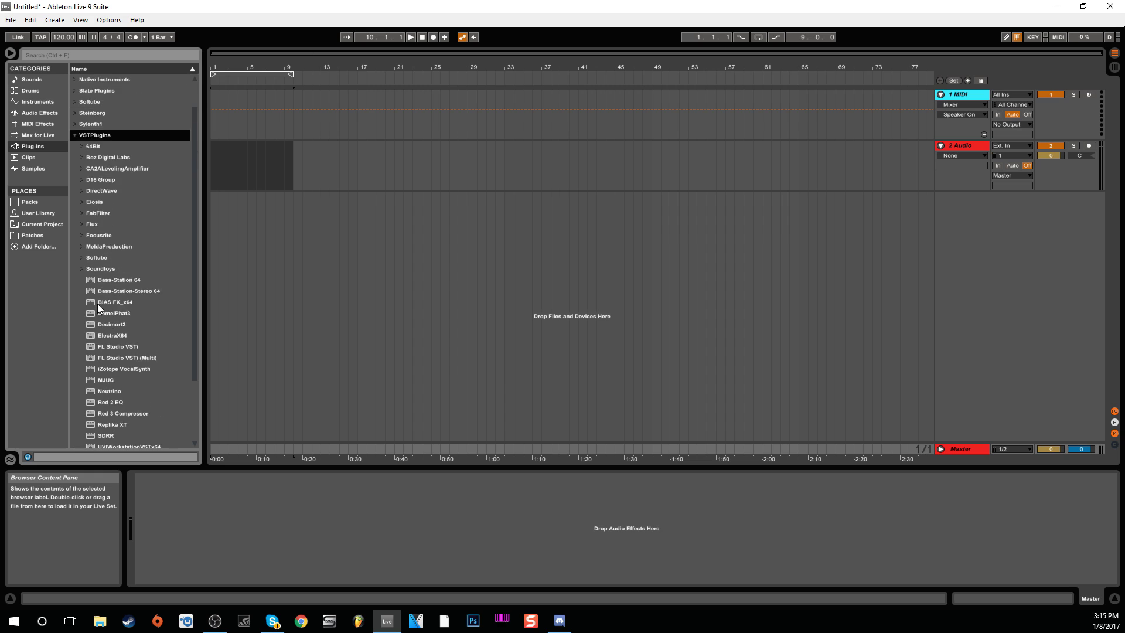
{"action": "scroll", "coordinate": [98, 304], "scroll_direction": "up", "scroll_amount": 2}
{"action": "left_click", "coordinate": [73, 168]}
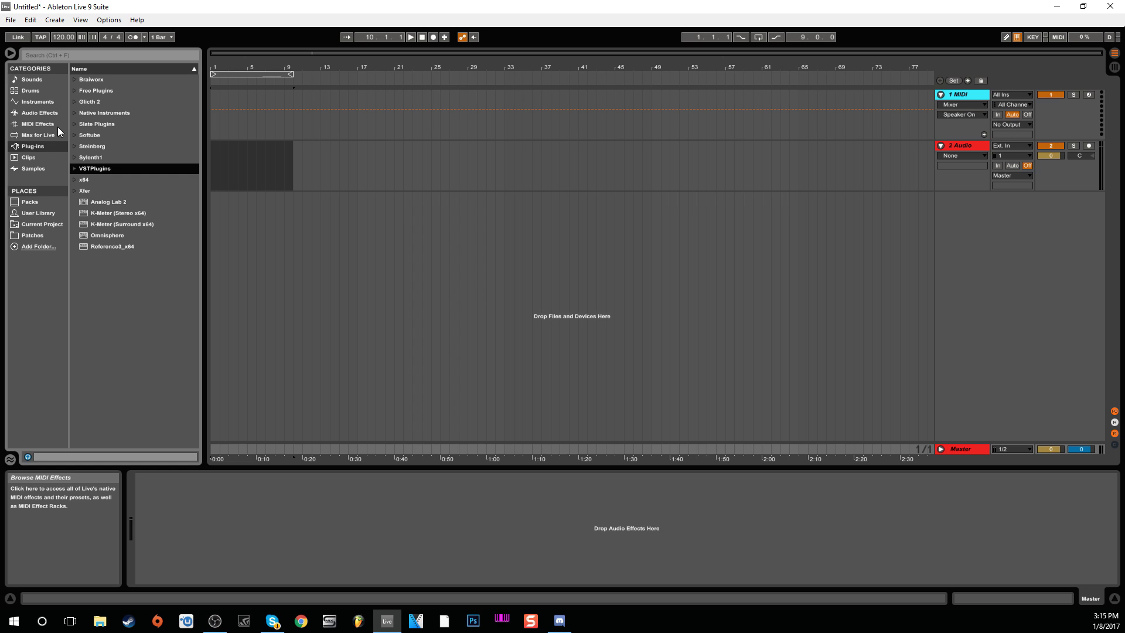
Step: View the Clips, Samples, Sounds and Plug-ins categories in the browser, ending on Audio Effects
{"action": "left_click", "coordinate": [24, 159]}
{"action": "left_click", "coordinate": [29, 168]}
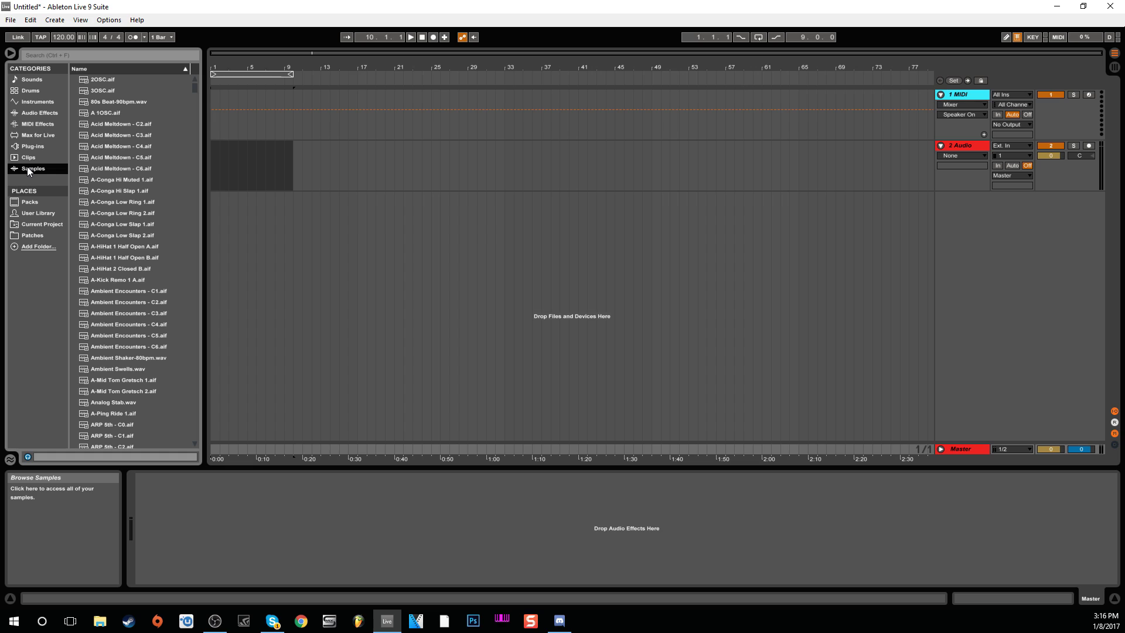
{"action": "left_click", "coordinate": [38, 80]}
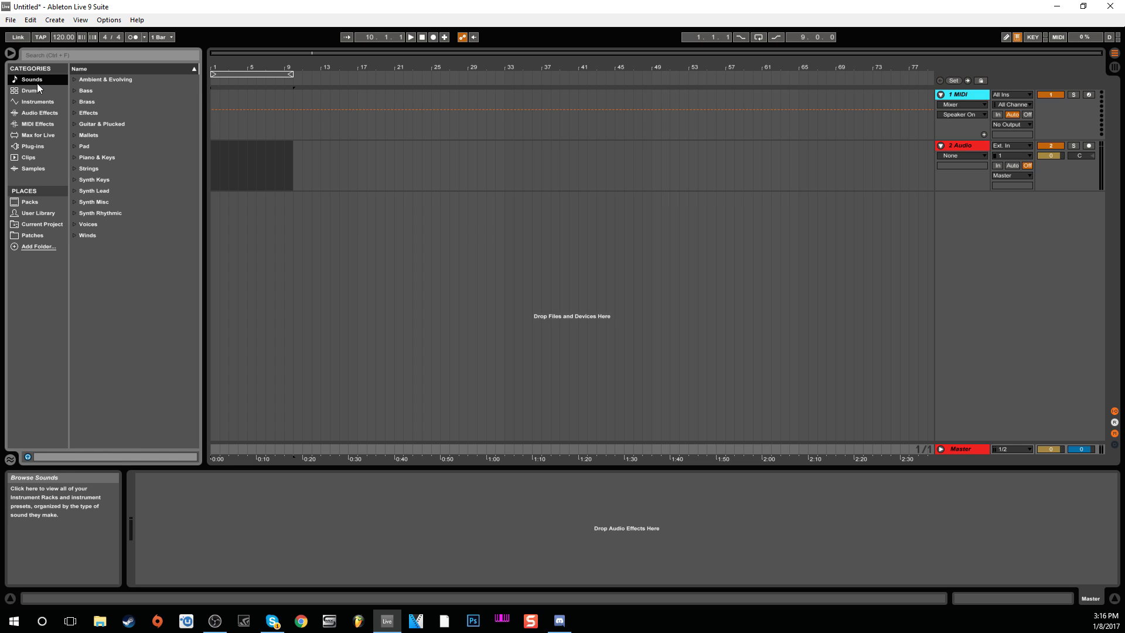
{"action": "left_click", "coordinate": [34, 146]}
{"action": "left_click", "coordinate": [34, 115]}
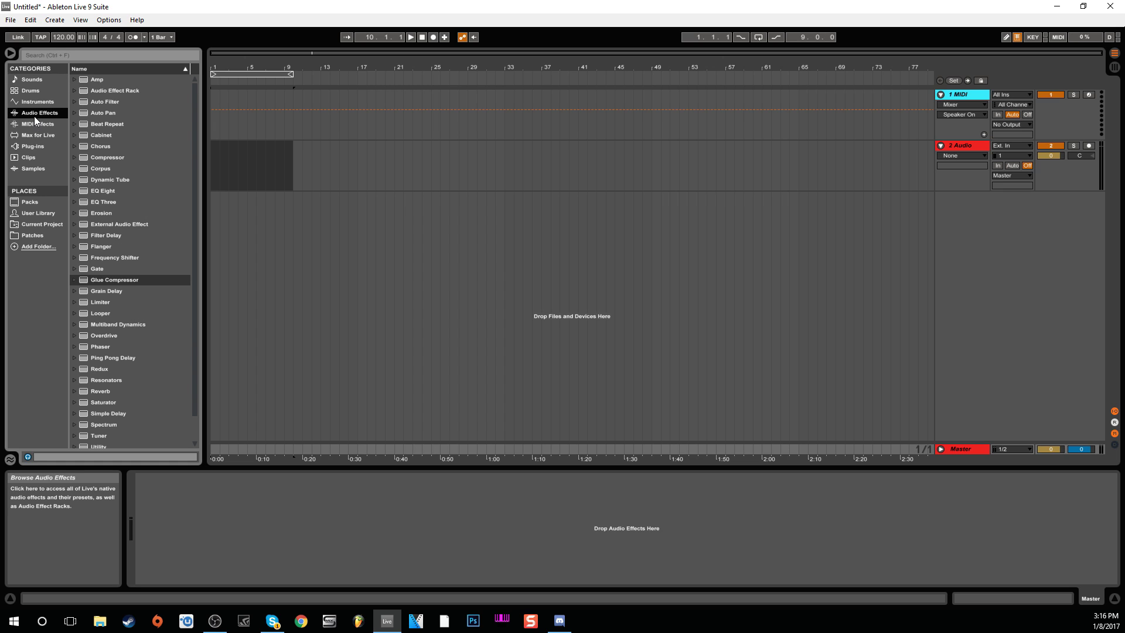
Step: View the MIDI Effects, Instruments and Plug-ins categories in the browser, and briefly activate its search without entering a term
{"action": "left_click", "coordinate": [37, 123]}
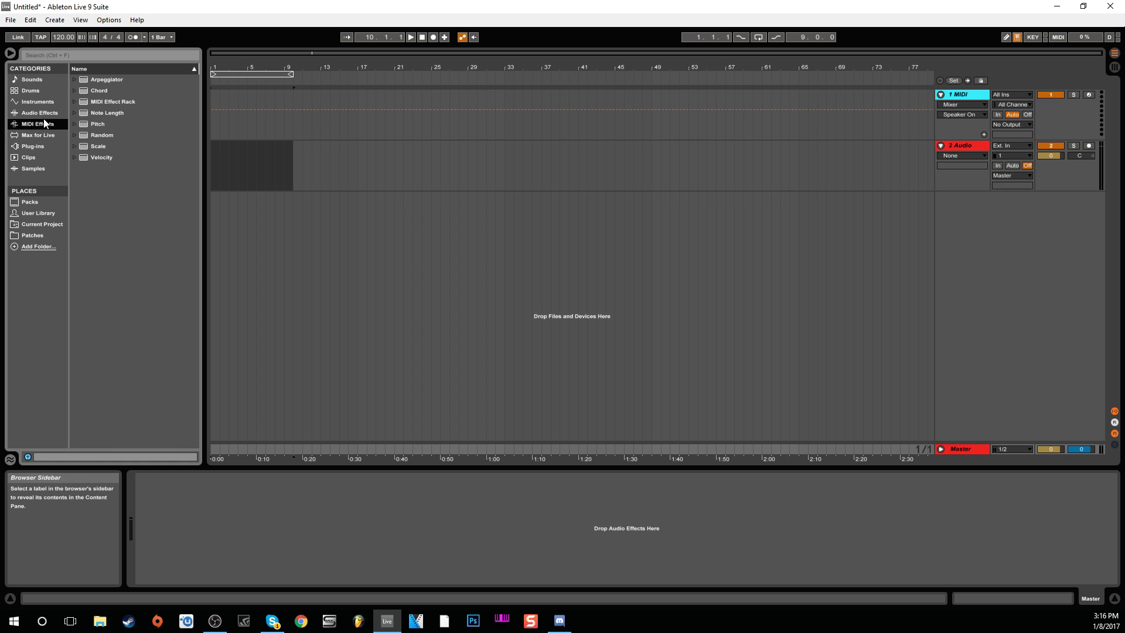
{"action": "left_click", "coordinate": [41, 101]}
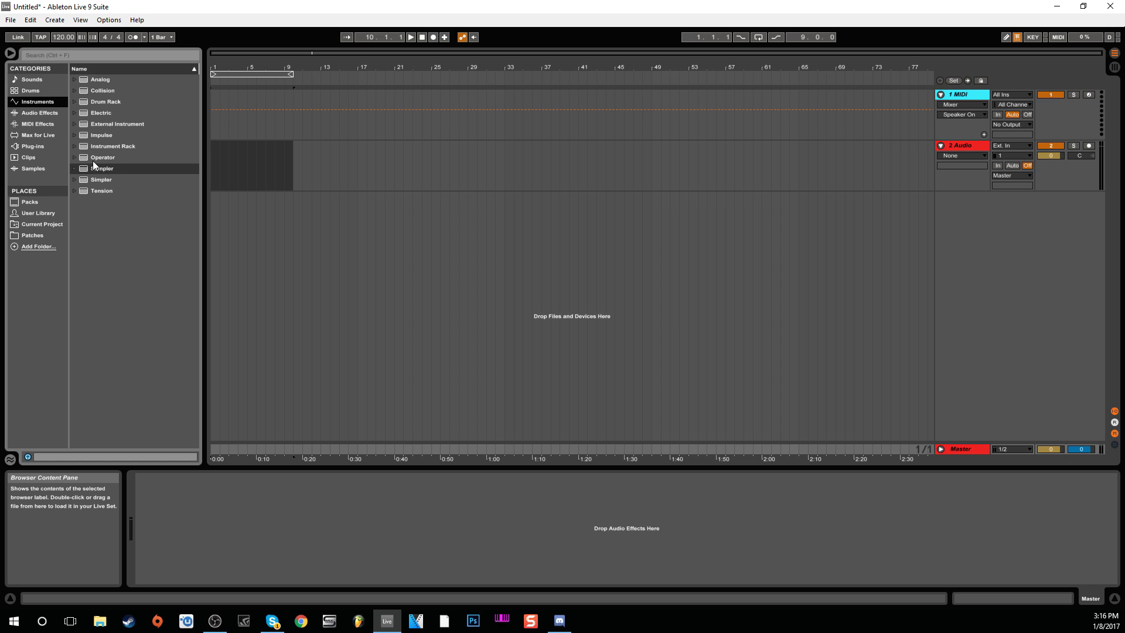
{"action": "left_click", "coordinate": [31, 146]}
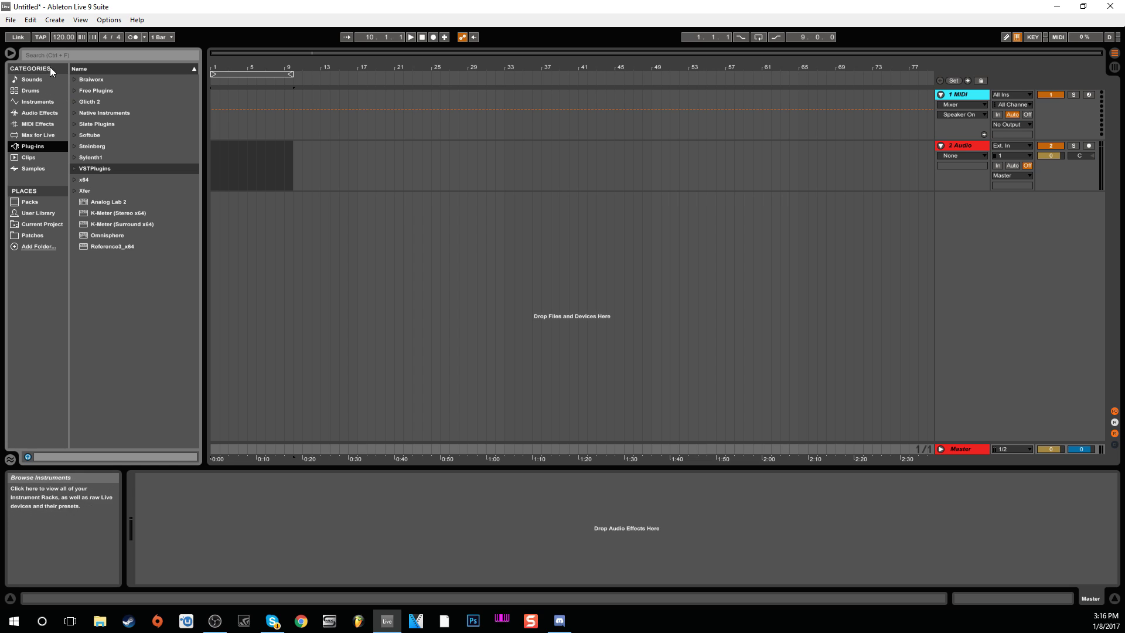
{"action": "left_click", "coordinate": [64, 55]}
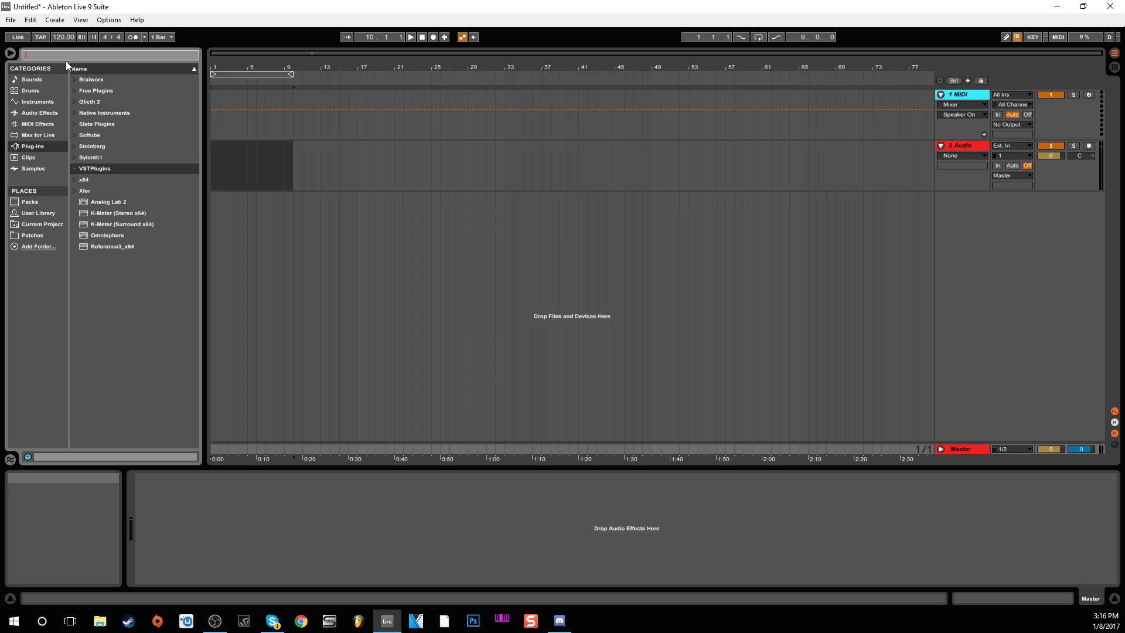
{"action": "left_click", "coordinate": [67, 303]}
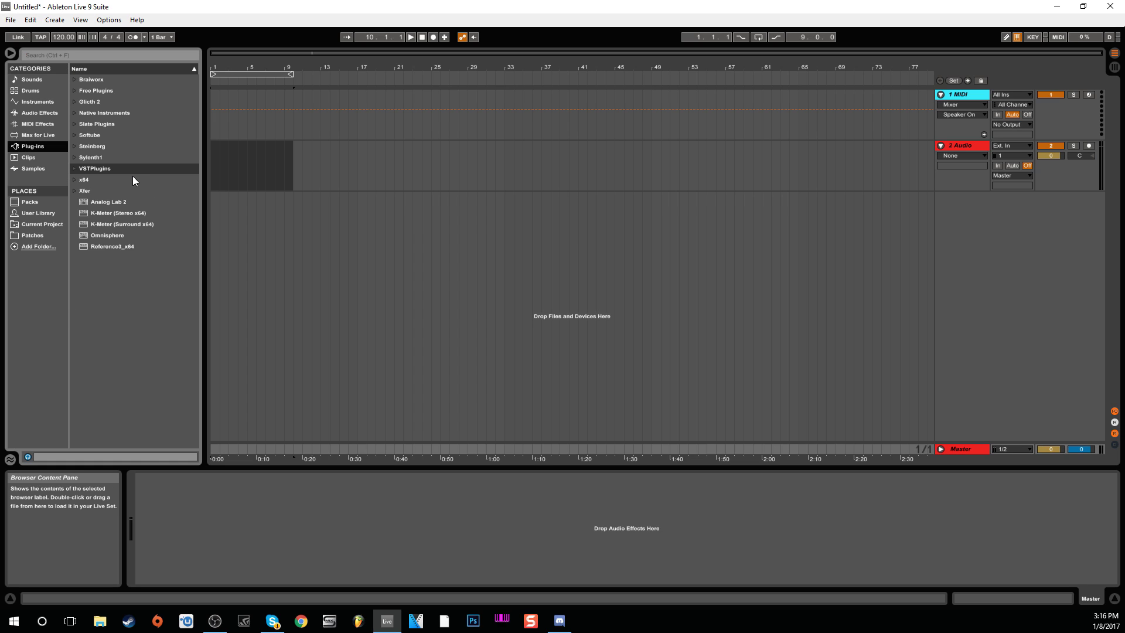
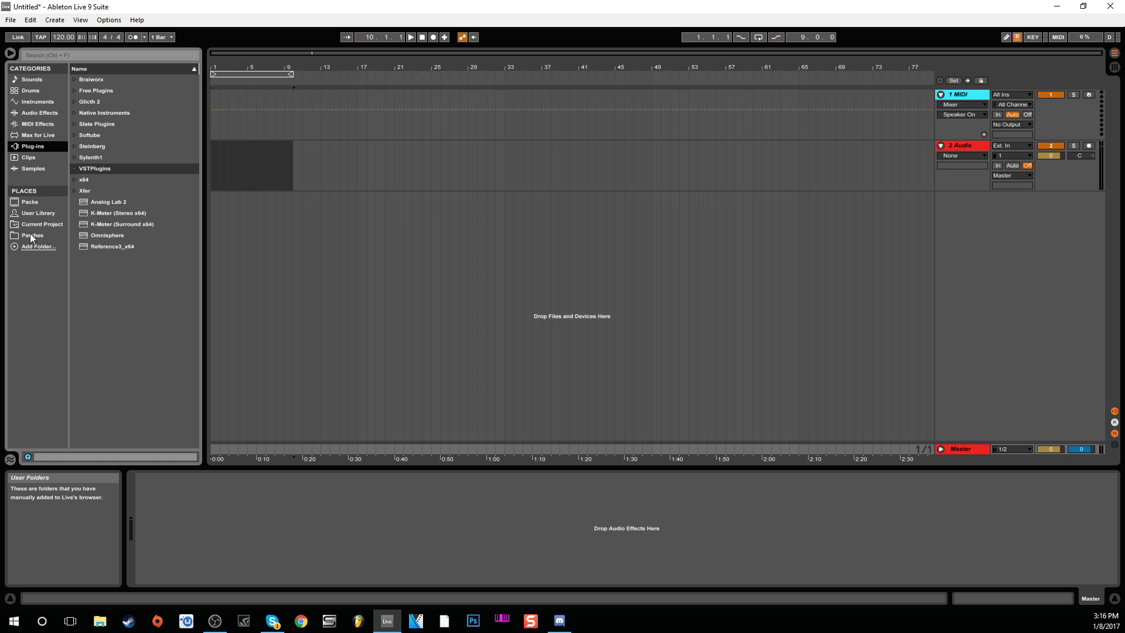
Step: View the dialog for adding a folder to Places, cancel it, and show the contents of the Patches folder
{"action": "left_click", "coordinate": [33, 247]}
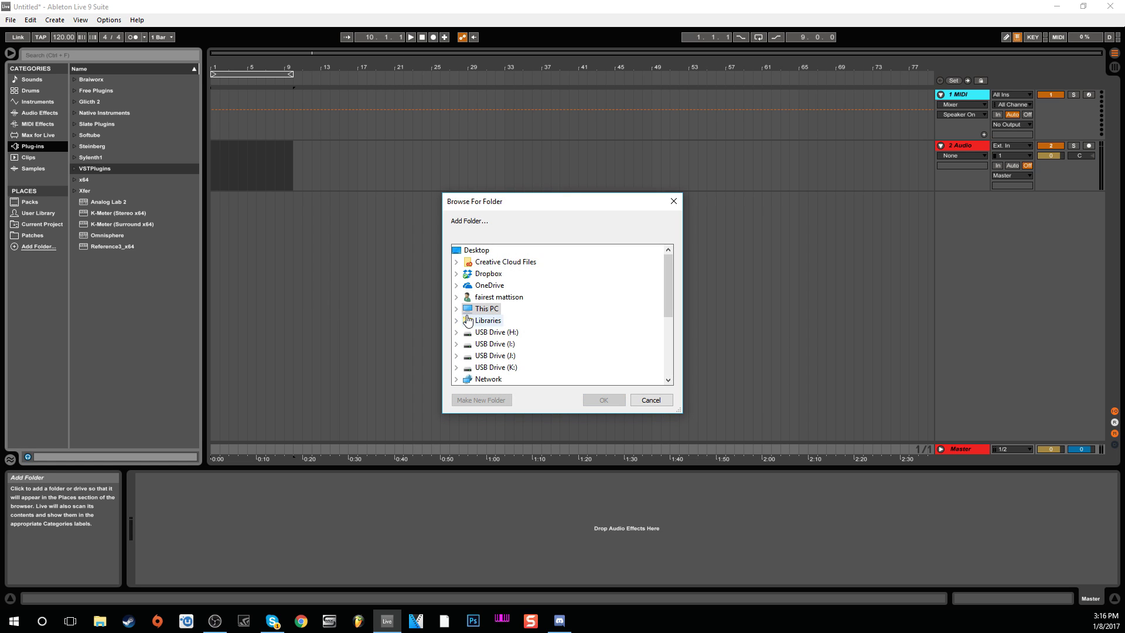
{"action": "left_click", "coordinate": [674, 201]}
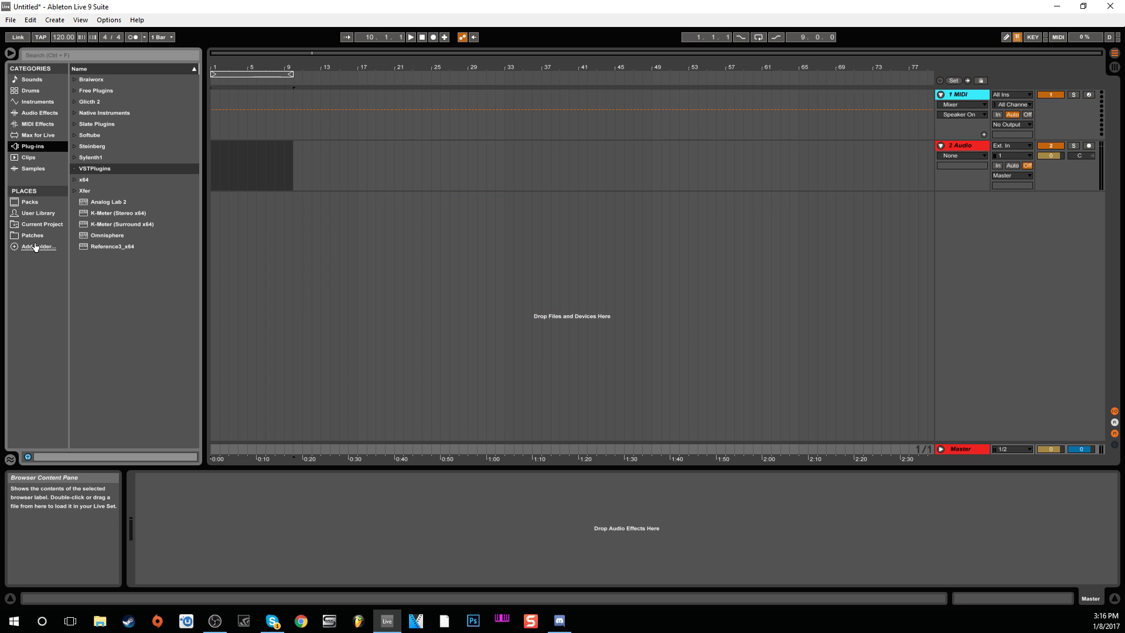
{"action": "left_click", "coordinate": [33, 235]}
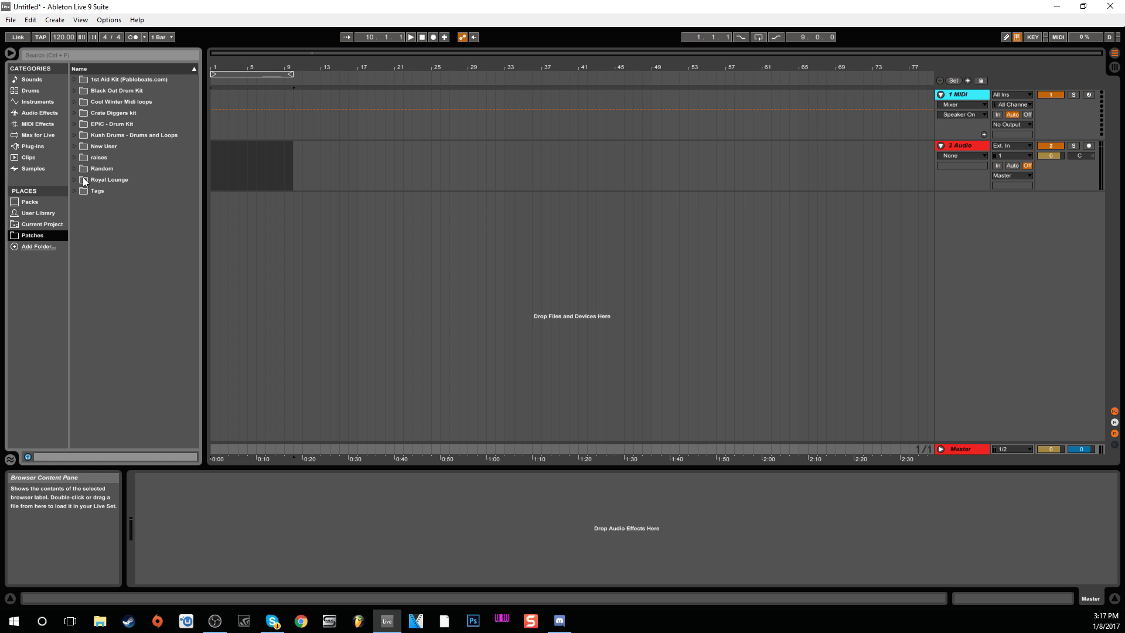
Step: Look through the subfolders of the New User folder in Patches and collapse it again
{"action": "left_click", "coordinate": [75, 147]}
{"action": "scroll", "coordinate": [113, 187], "scroll_direction": "down", "scroll_amount": 2}
{"action": "scroll", "coordinate": [114, 202], "scroll_direction": "down", "scroll_amount": 10}
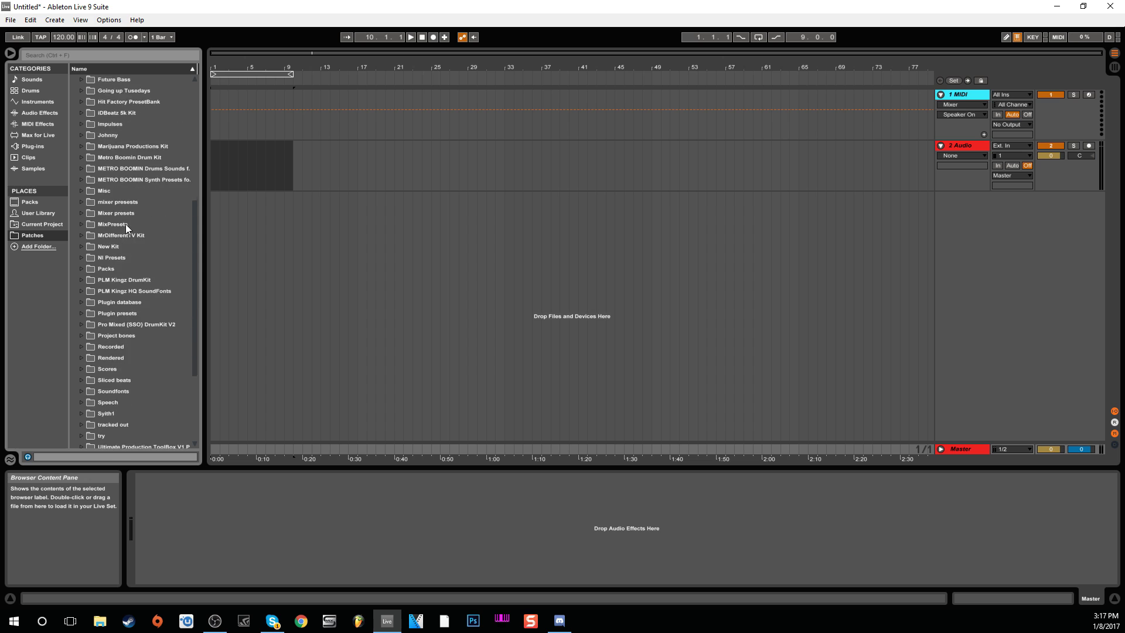
{"action": "scroll", "coordinate": [118, 273], "scroll_direction": "up", "scroll_amount": 7}
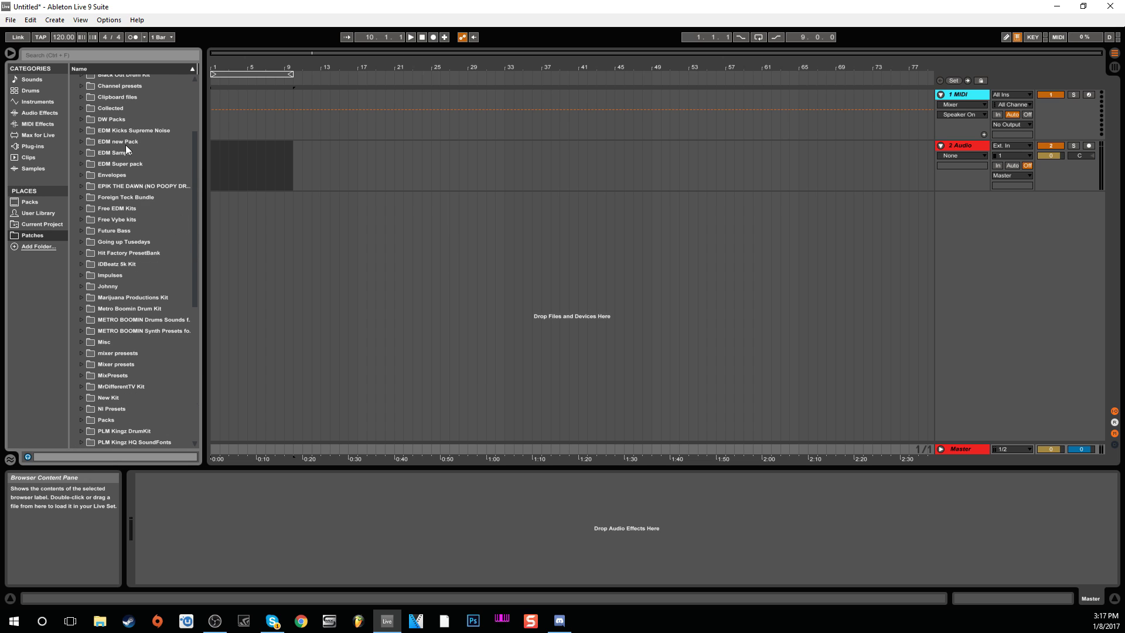
{"action": "scroll", "coordinate": [119, 195], "scroll_direction": "down", "scroll_amount": 7}
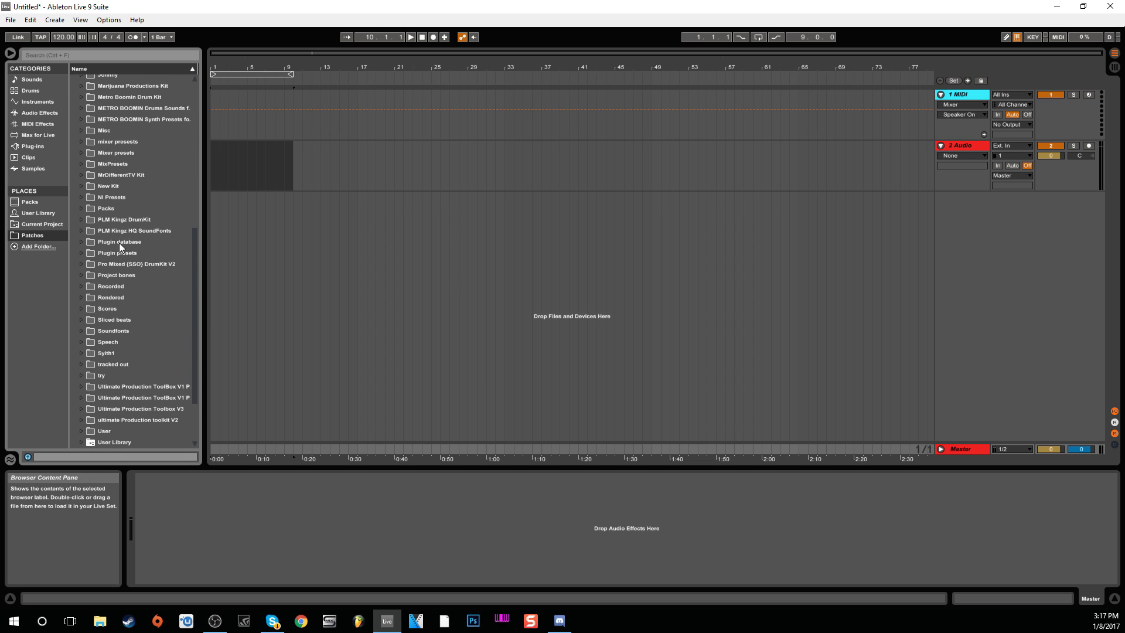
{"action": "scroll", "coordinate": [139, 279], "scroll_direction": "up", "scroll_amount": 8}
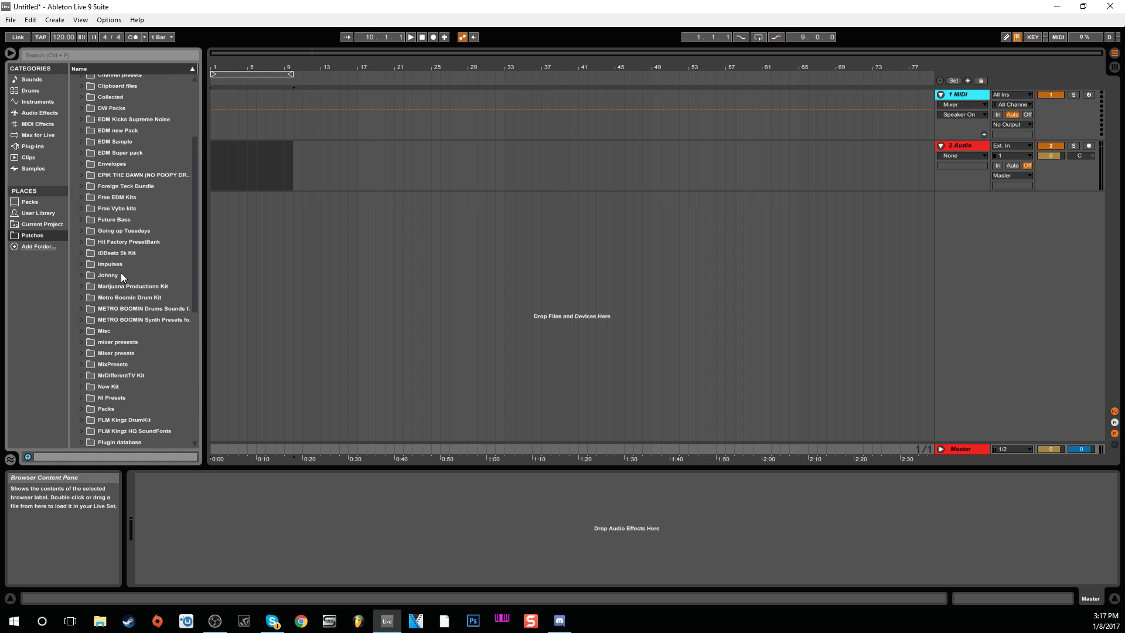
{"action": "scroll", "coordinate": [173, 228], "scroll_direction": "up", "scroll_amount": 4}
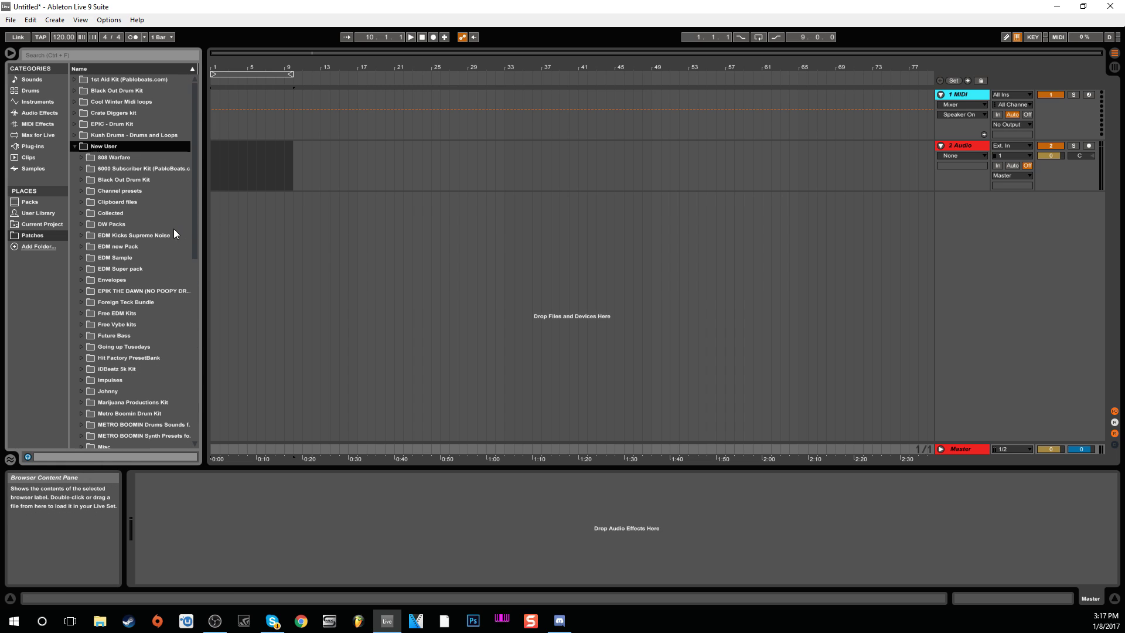
{"action": "left_click", "coordinate": [74, 146]}
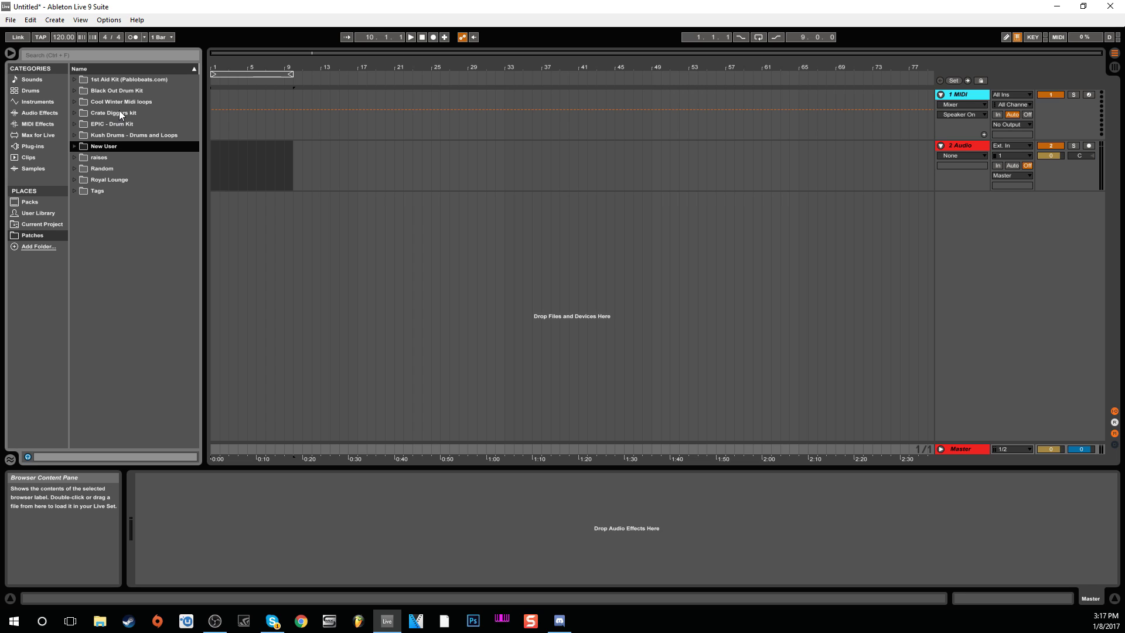
Step: Place Kick 1.wav from the EPIC - Drum Kit's KICKS folder at bar 4 of the audio track, and play it
{"action": "left_click", "coordinate": [76, 124]}
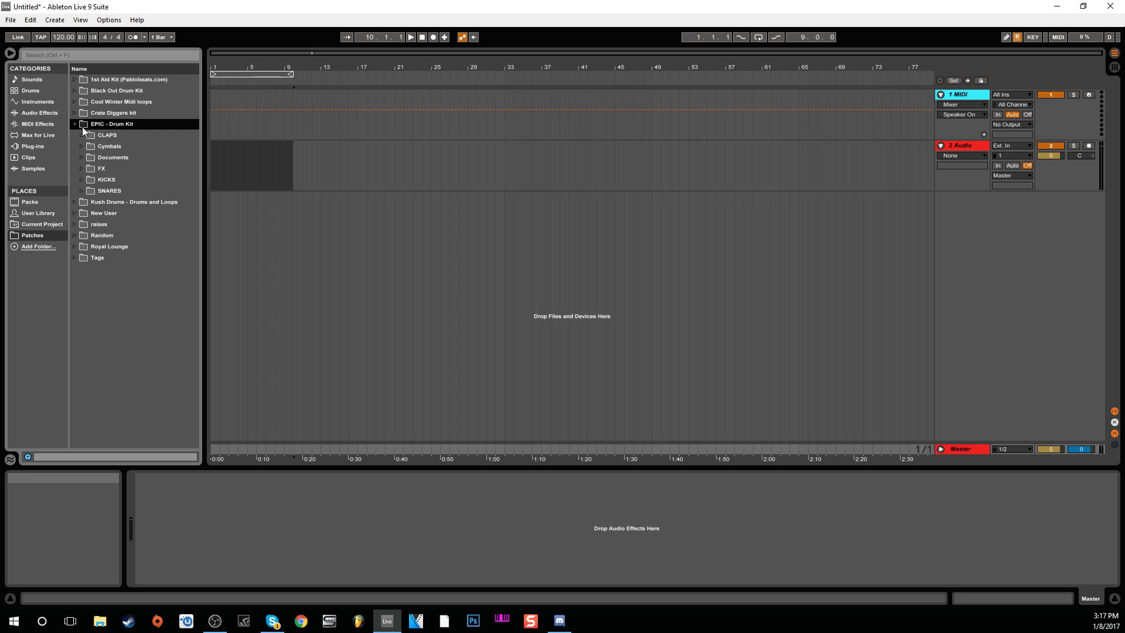
{"action": "left_click", "coordinate": [81, 180]}
{"action": "left_click_drag", "start_coordinate": [107, 190], "coordinate": [239, 164]}
{"action": "left_click", "coordinate": [238, 132]}
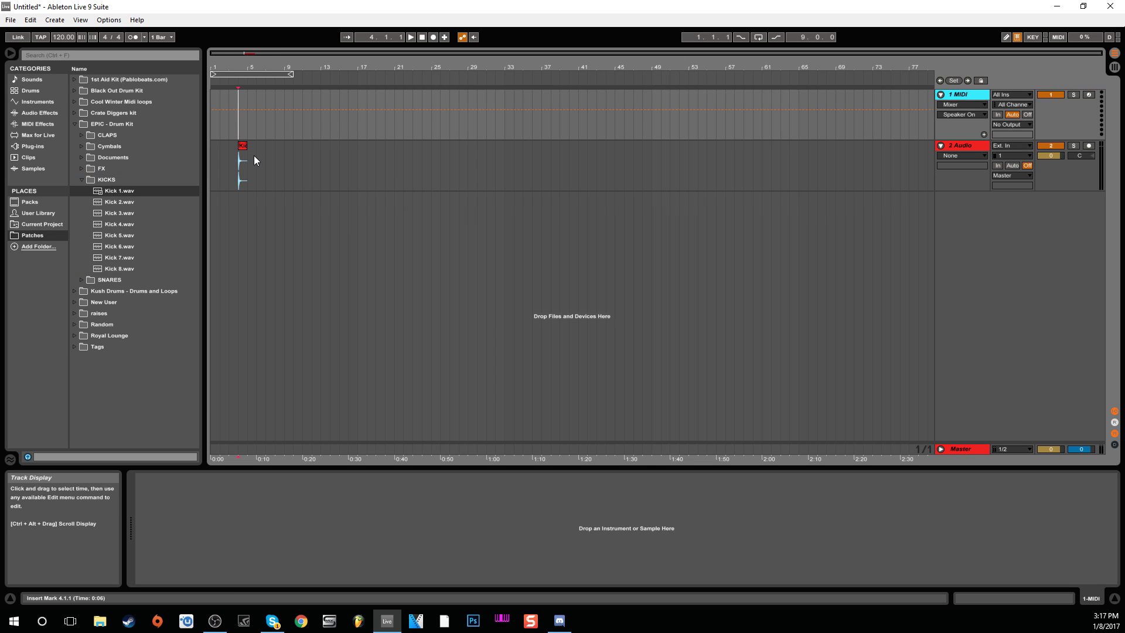
{"action": "key", "text": "space"}
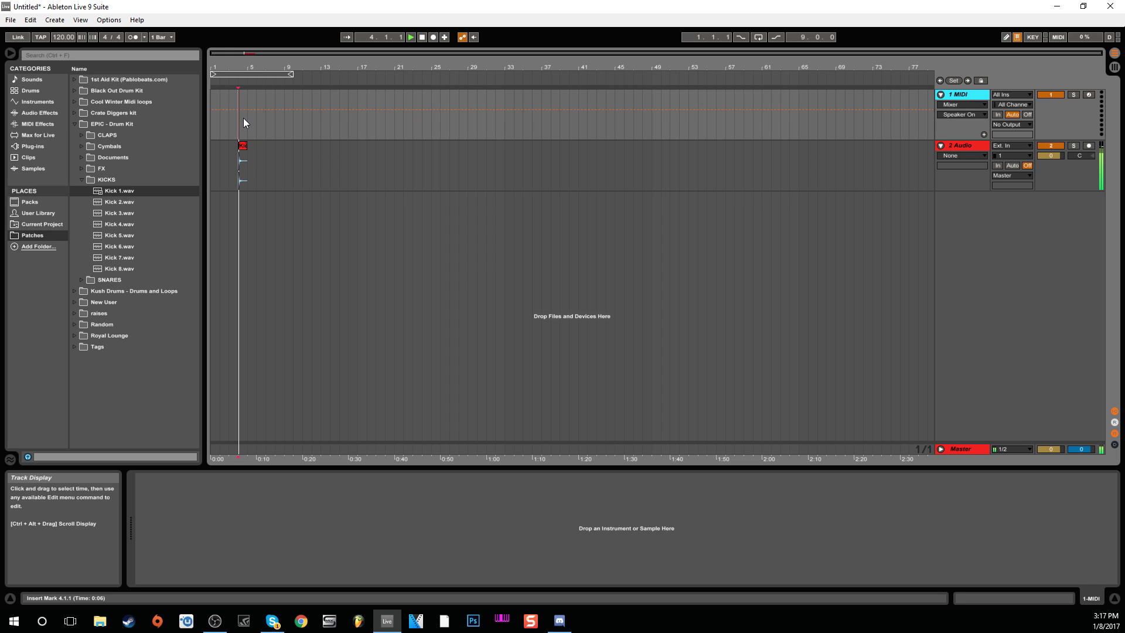
{"action": "left_click", "coordinate": [241, 153]}
{"action": "key", "text": "space"}
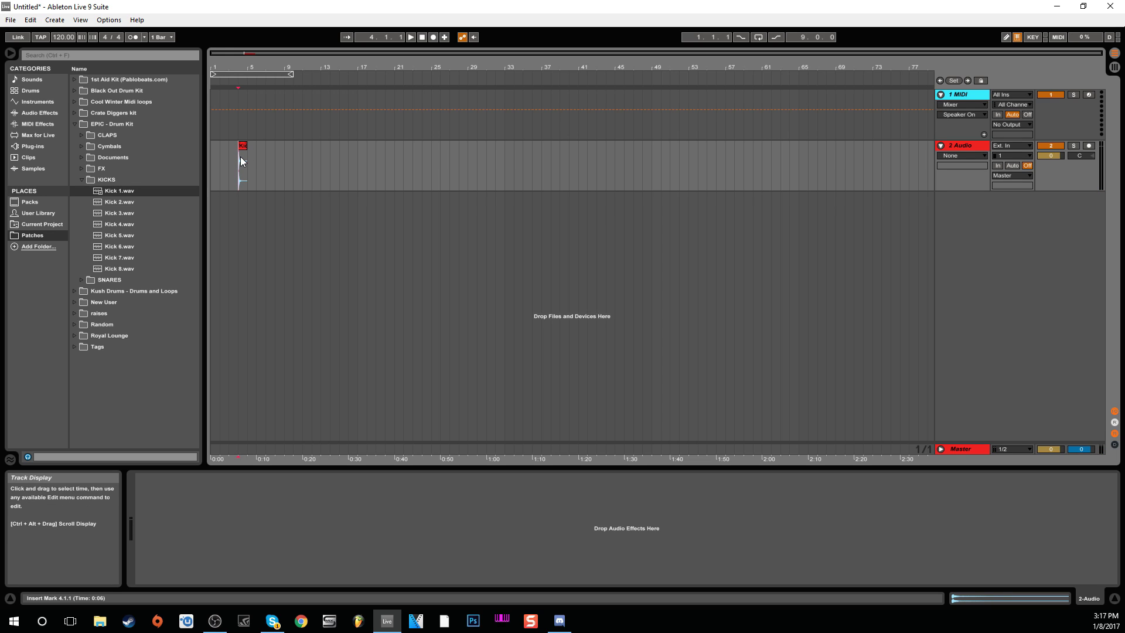
Step: Remove the kick clip from the audio track and collapse the EPIC - Drum Kit folder
{"action": "right_click", "coordinate": [240, 150]}
{"action": "left_click", "coordinate": [254, 181]}
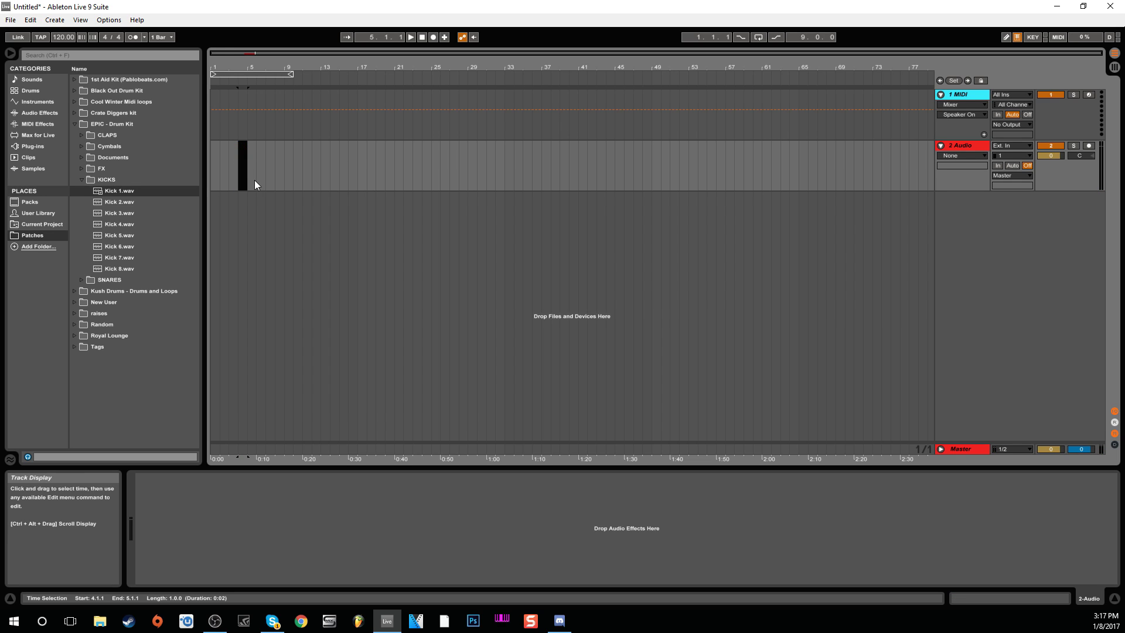
{"action": "left_click", "coordinate": [233, 150]}
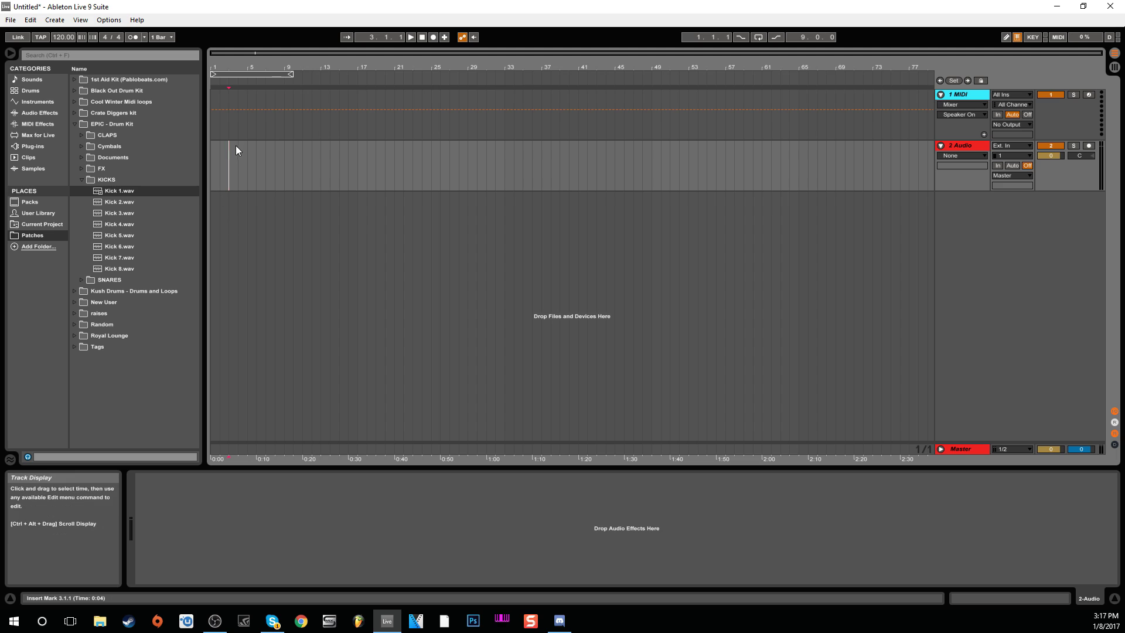
{"action": "left_click", "coordinate": [76, 126]}
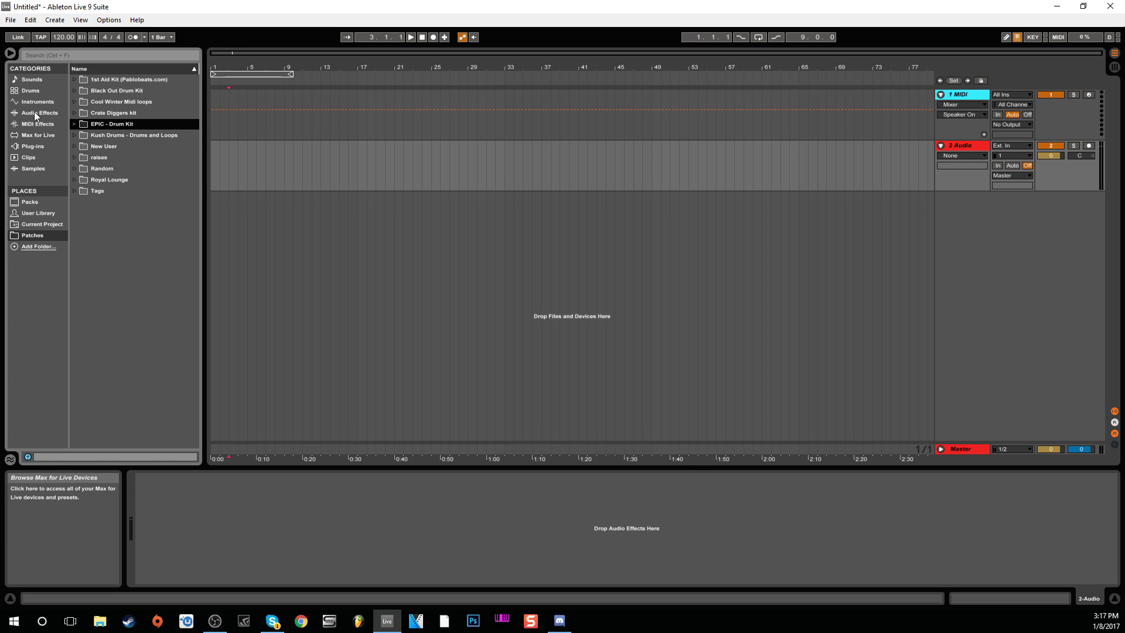
Step: Hide and show the browser repeatedly, leaving it shown
{"action": "left_click", "coordinate": [11, 53]}
{"action": "left_click", "coordinate": [12, 52]}
{"action": "left_click", "coordinate": [12, 52]}
{"action": "left_click", "coordinate": [11, 53]}
{"action": "left_click", "coordinate": [12, 53]}
{"action": "left_click", "coordinate": [11, 53]}
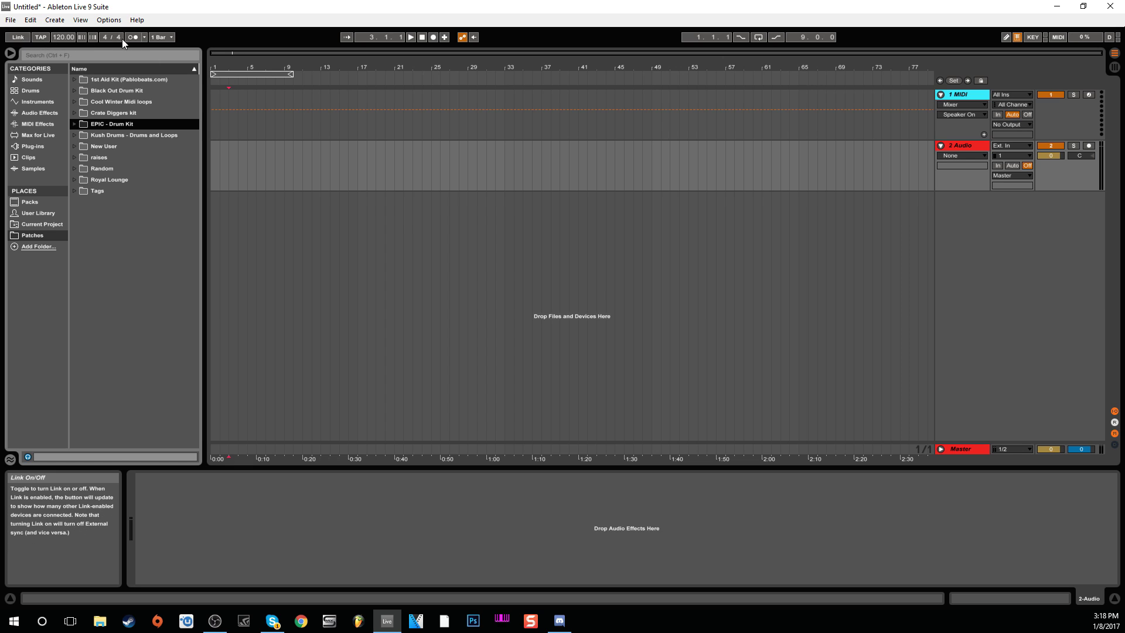
Step: Look at the global quantization choices and the metronome's count-in options, changing neither
{"action": "left_click", "coordinate": [158, 36]}
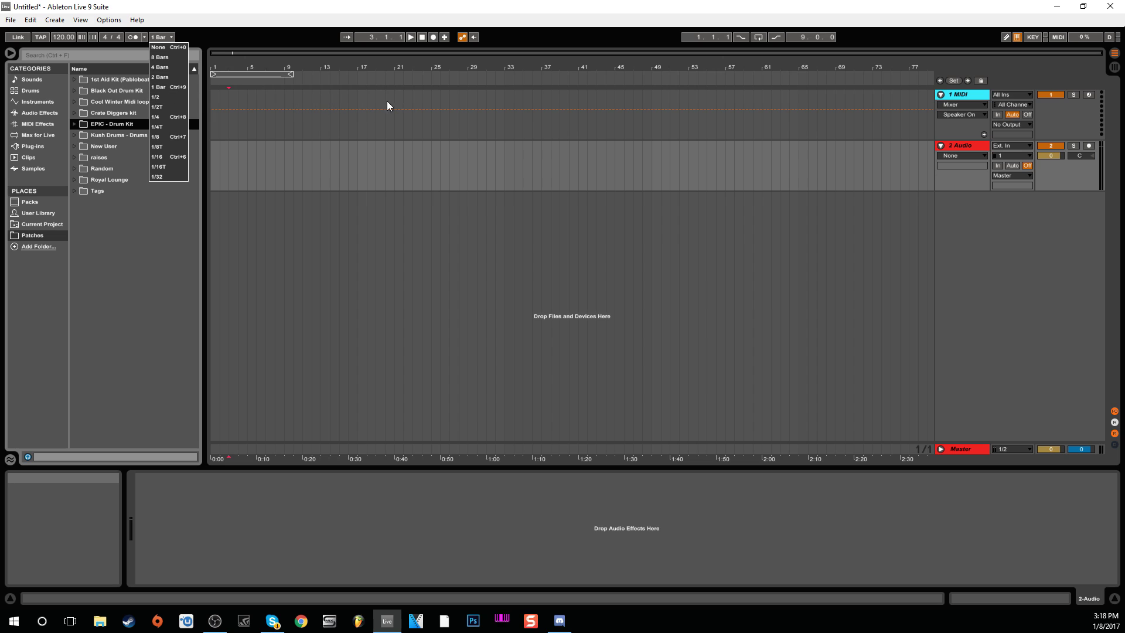
{"action": "left_click", "coordinate": [168, 38]}
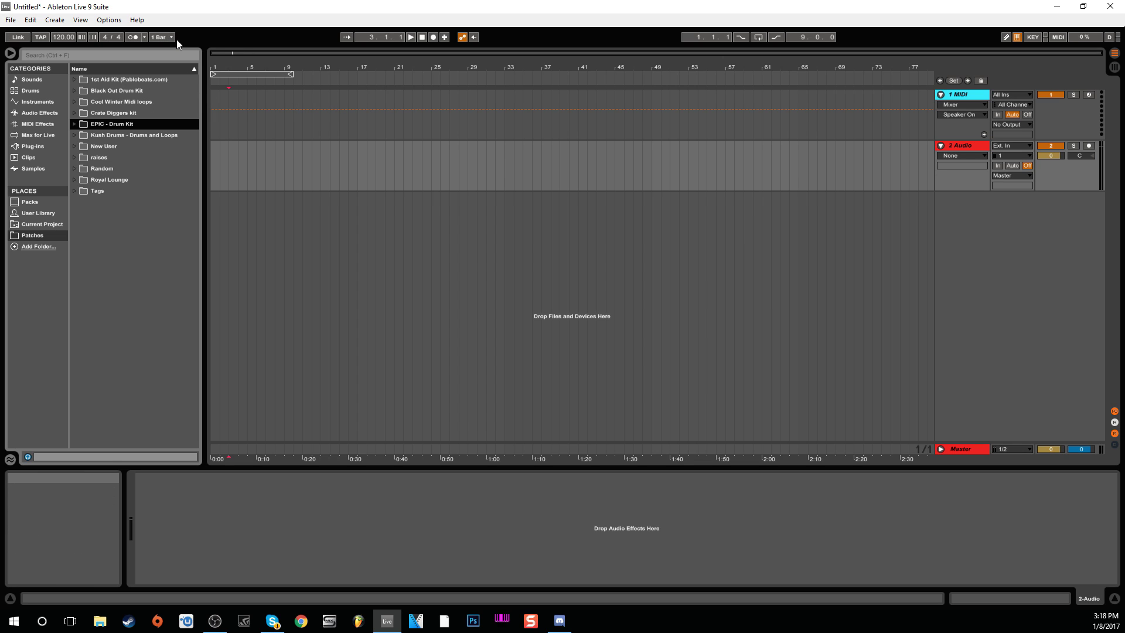
{"action": "left_click", "coordinate": [143, 37]}
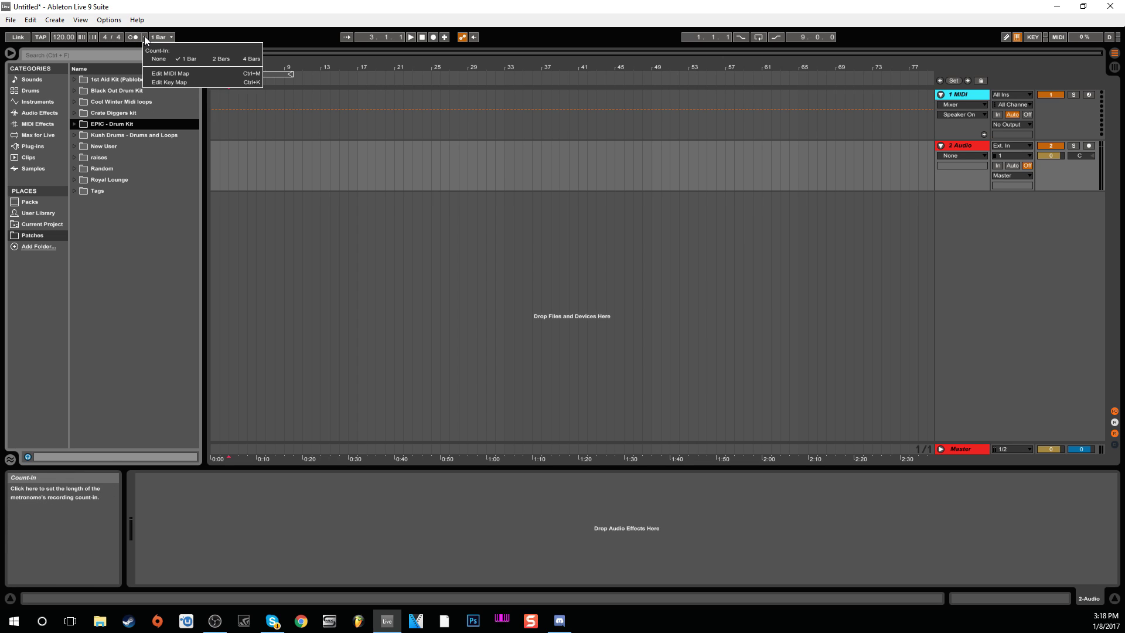
{"action": "left_click", "coordinate": [135, 38]}
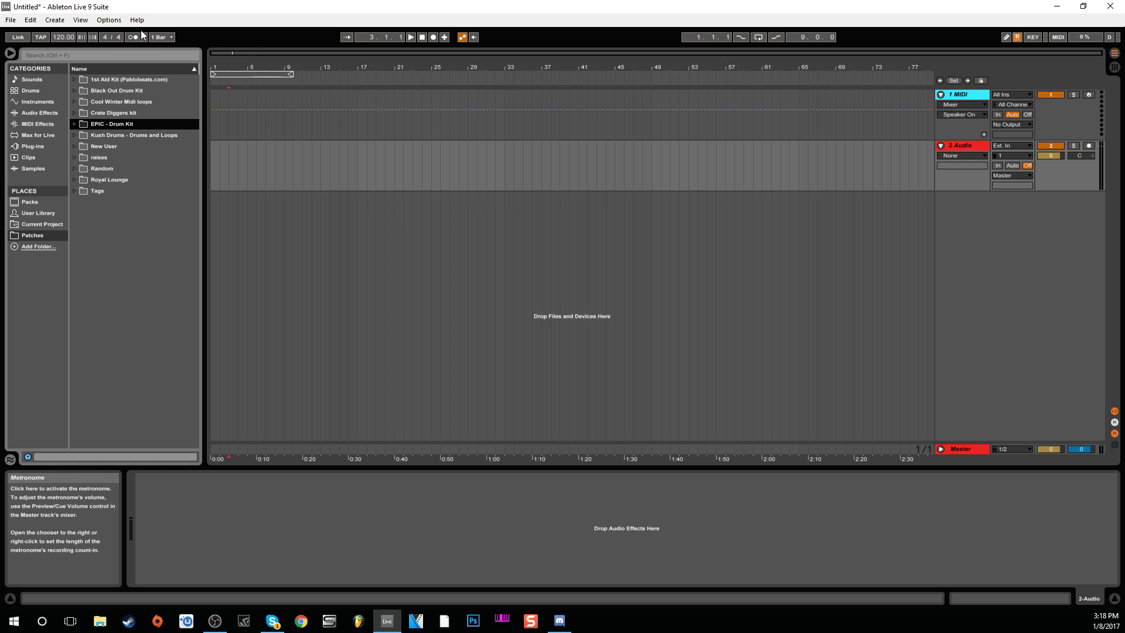
Step: Switch the metronome on and off, and view its count-in lengths once more without changing them
{"action": "left_click", "coordinate": [135, 37]}
{"action": "left_click", "coordinate": [134, 37]}
{"action": "left_click", "coordinate": [143, 39]}
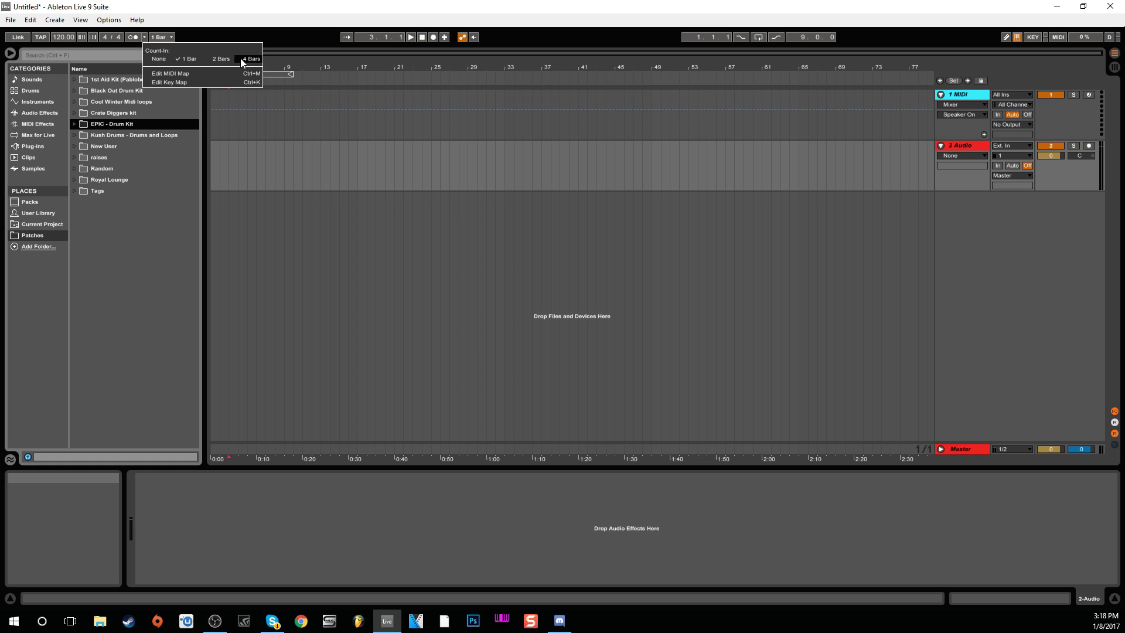
{"action": "left_click", "coordinate": [204, 34]}
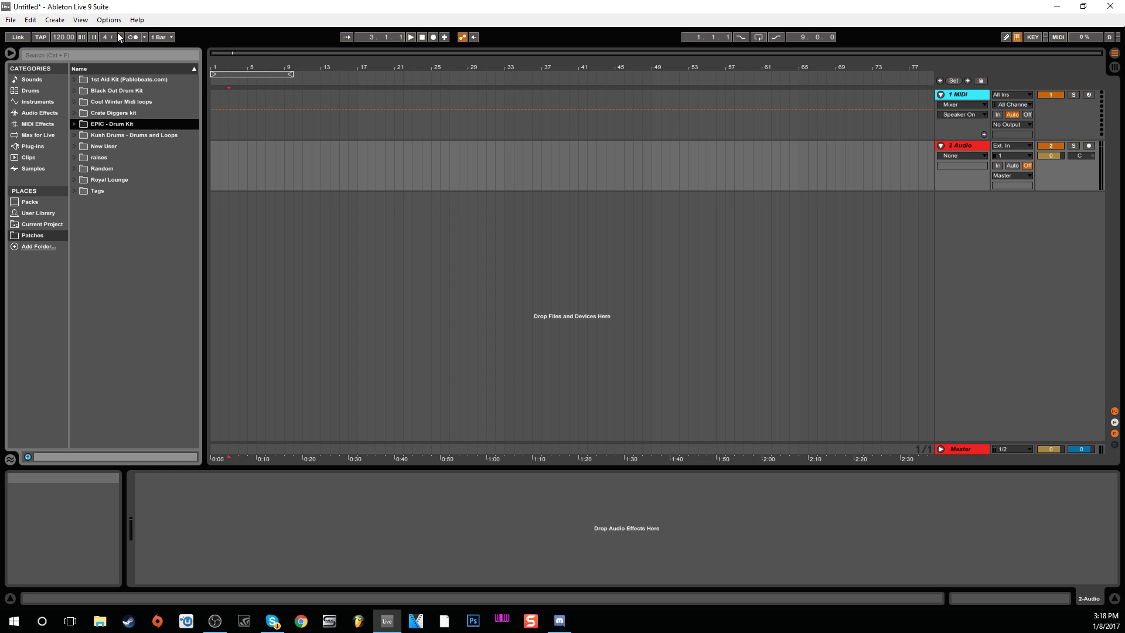
Step: Select the time signature's denominator, and return the song position to 1.1.1
{"action": "left_click", "coordinate": [115, 37]}
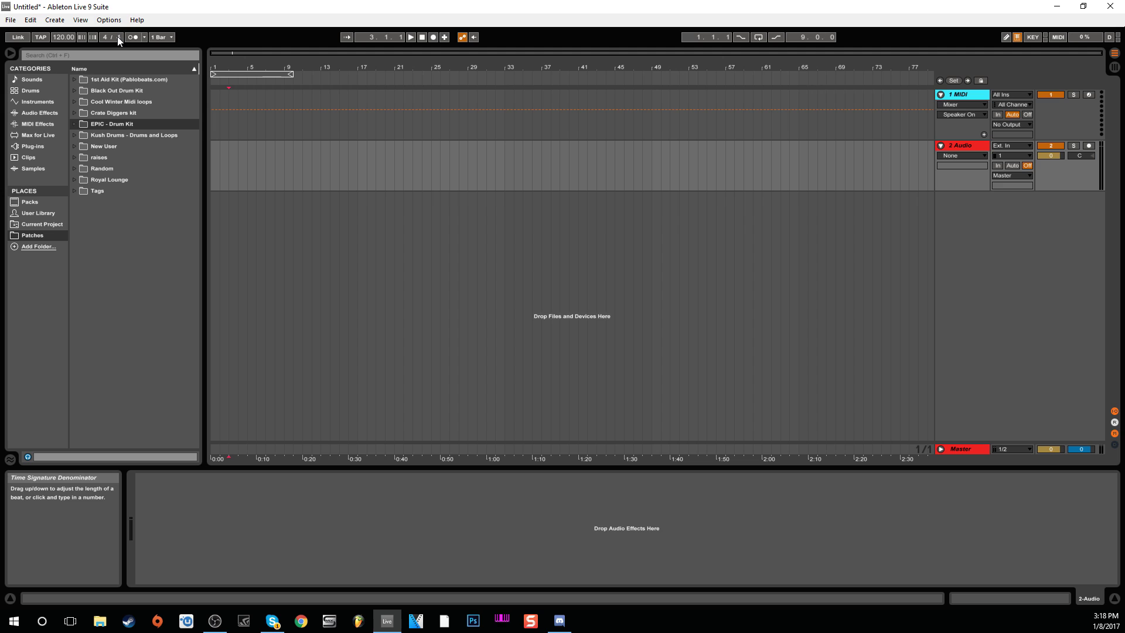
{"action": "left_click", "coordinate": [335, 79]}
{"action": "double_click", "coordinate": [422, 37]}
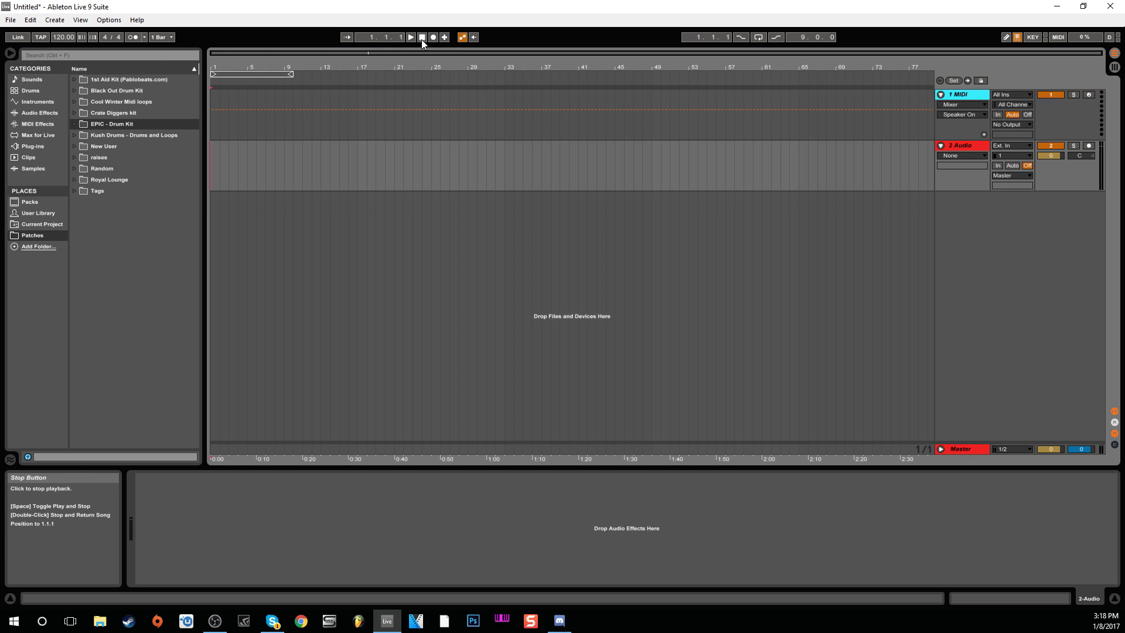
Step: Try the tempo nudge, and tap in a tempo of about 201 BPM to start playback before stopping it
{"action": "left_click", "coordinate": [93, 38]}
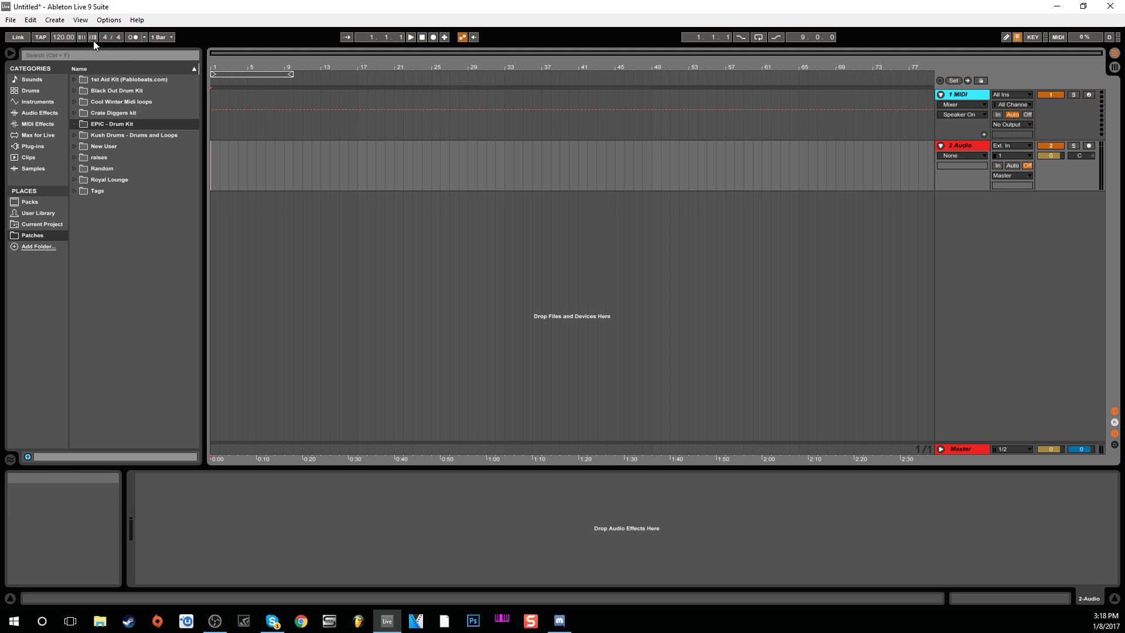
{"action": "left_click", "coordinate": [41, 37]}
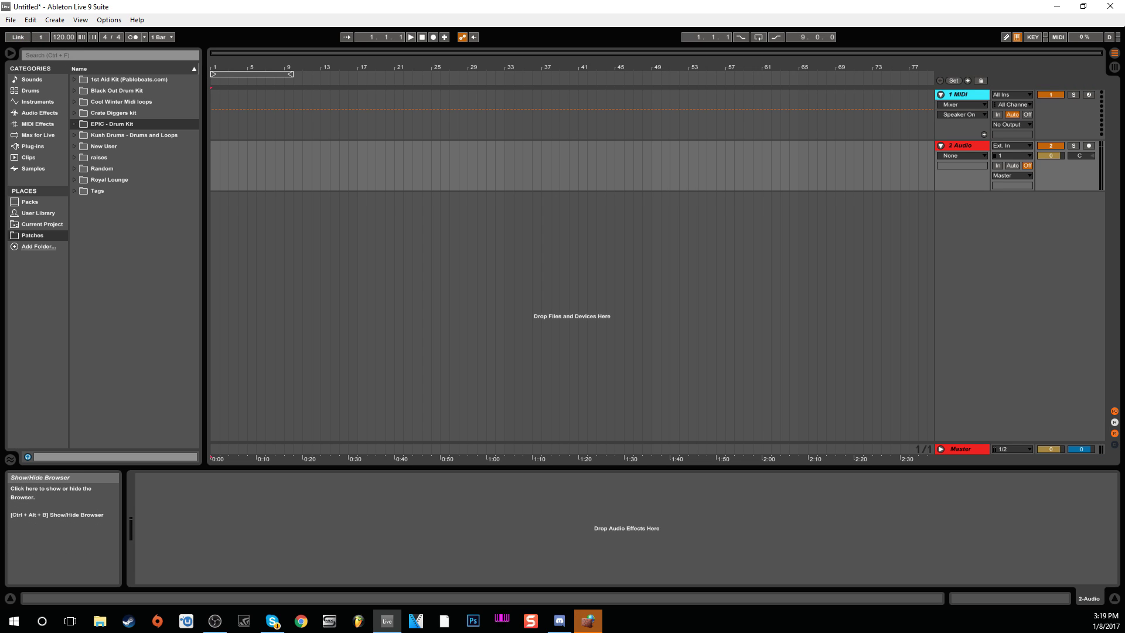
{"action": "left_click", "coordinate": [38, 37]}
{"action": "left_click", "coordinate": [40, 37]}
{"action": "left_click", "coordinate": [40, 37]}
{"action": "left_click", "coordinate": [40, 37]}
{"action": "left_click", "coordinate": [41, 38]}
{"action": "left_click", "coordinate": [41, 37]}
{"action": "left_click", "coordinate": [41, 38]}
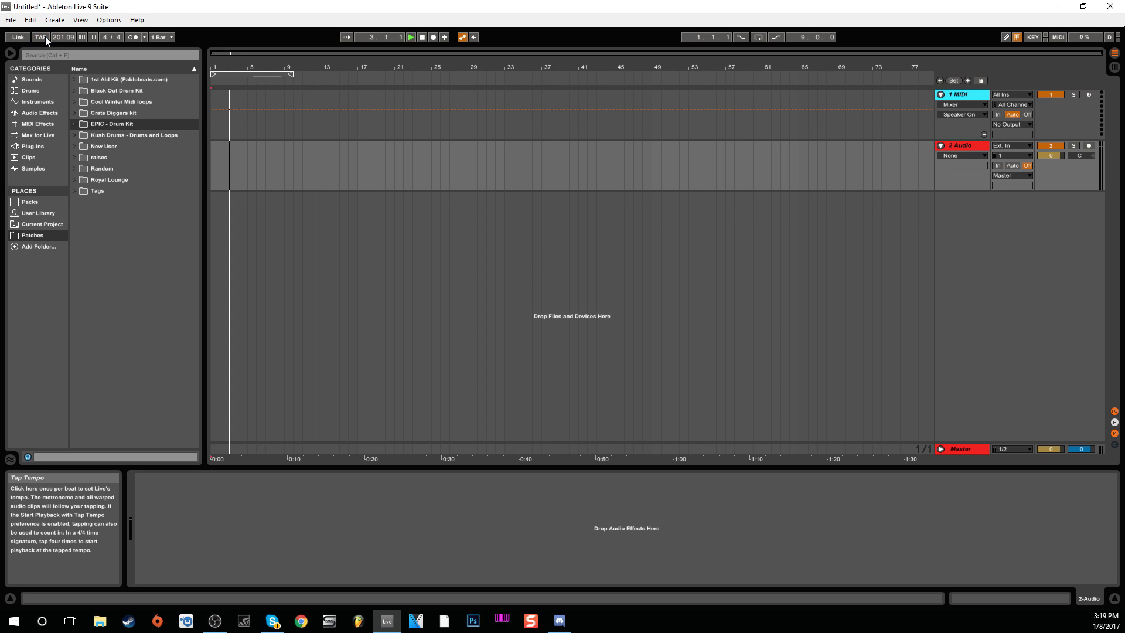
{"action": "left_click", "coordinate": [422, 36]}
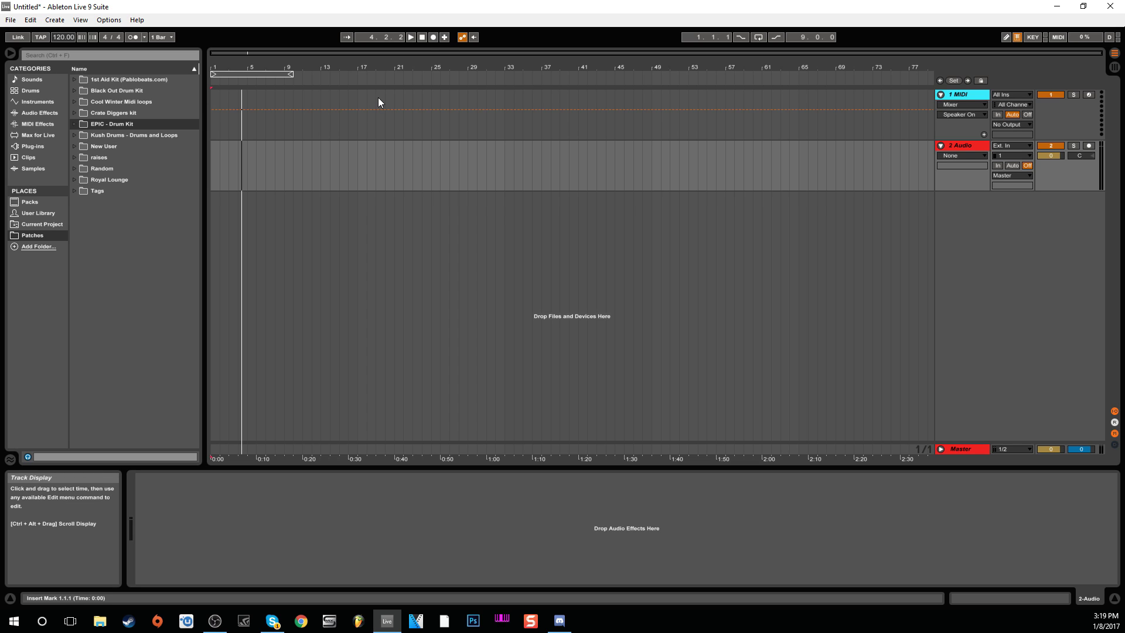
Step: Place the insert marker at several positions along the MIDI track, ending at 2.1.1, and switch Follow on and off
{"action": "left_click", "coordinate": [445, 37]}
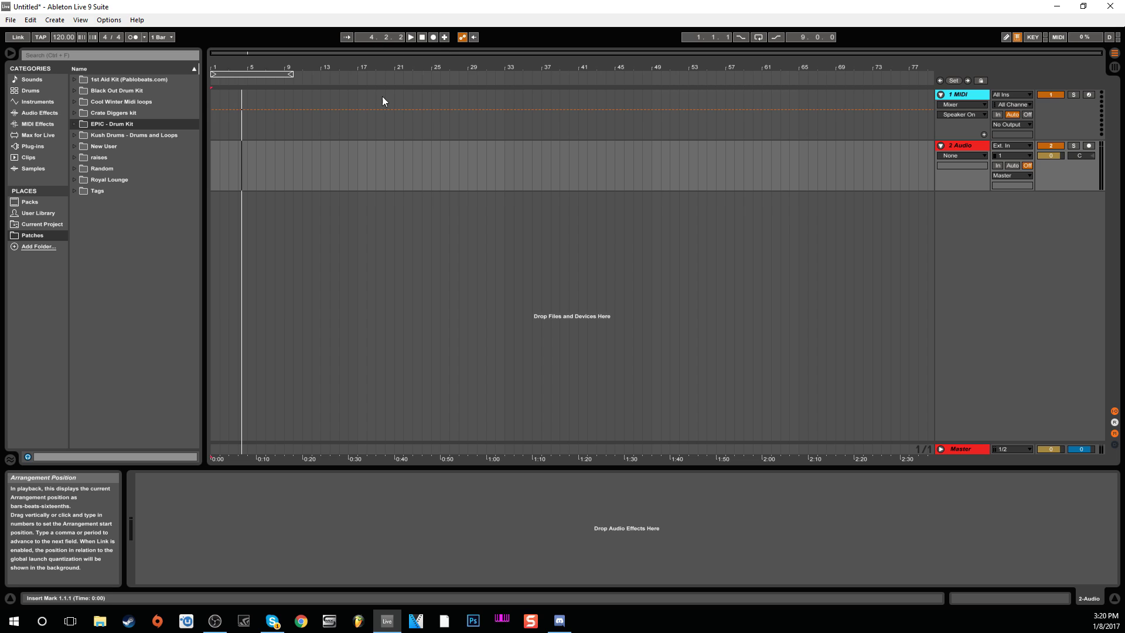
{"action": "left_click", "coordinate": [266, 103]}
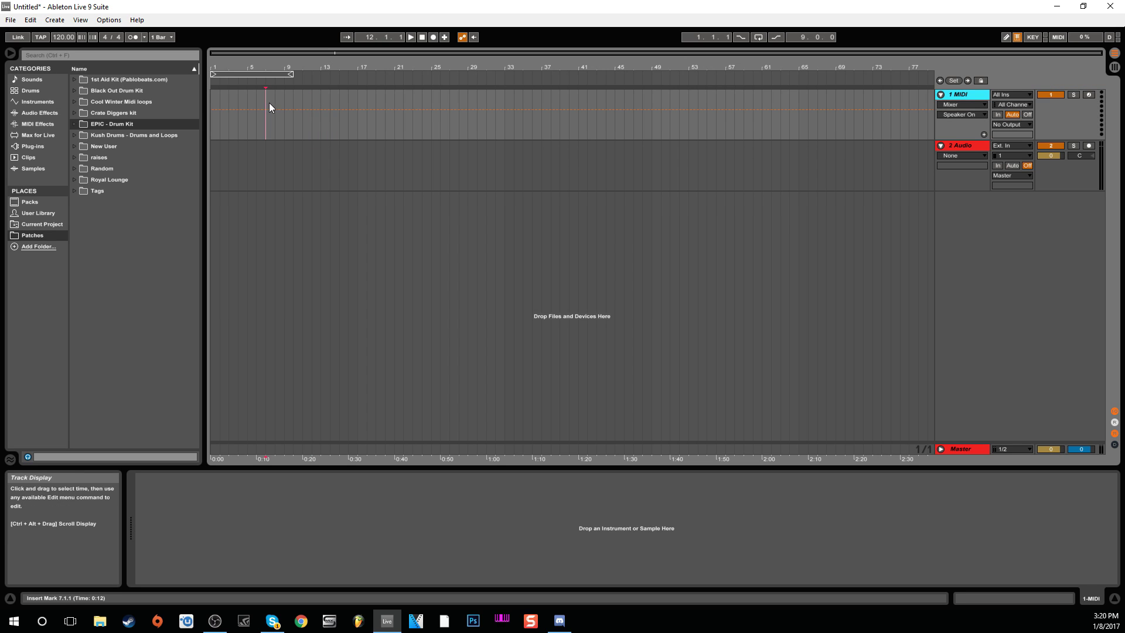
{"action": "left_click", "coordinate": [330, 101]}
{"action": "left_click", "coordinate": [375, 101]}
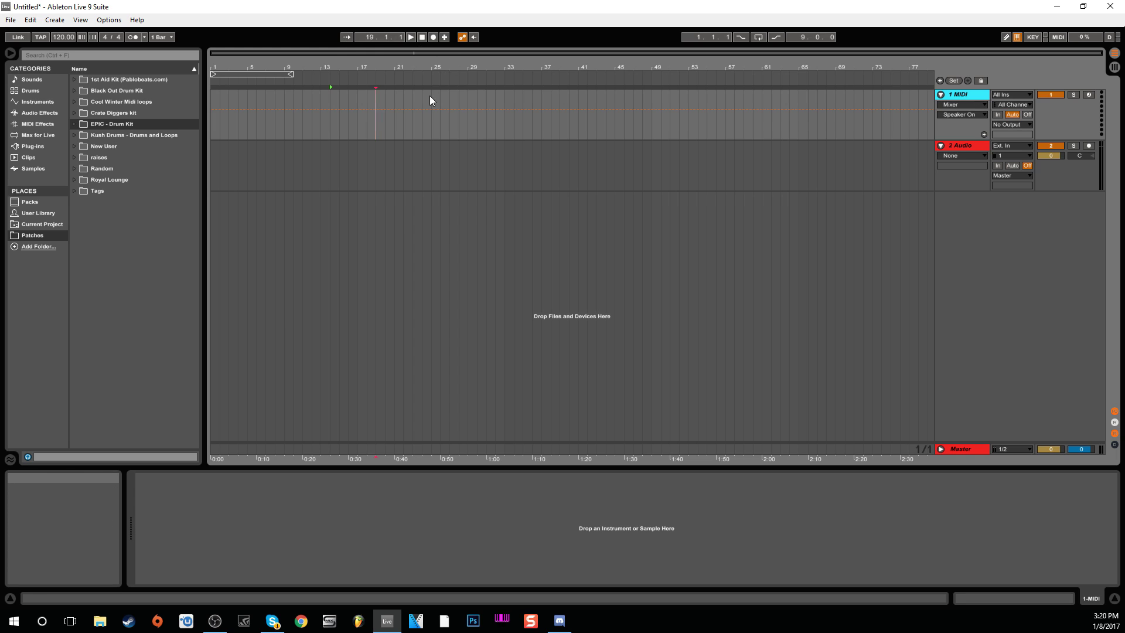
{"action": "left_click", "coordinate": [220, 96]}
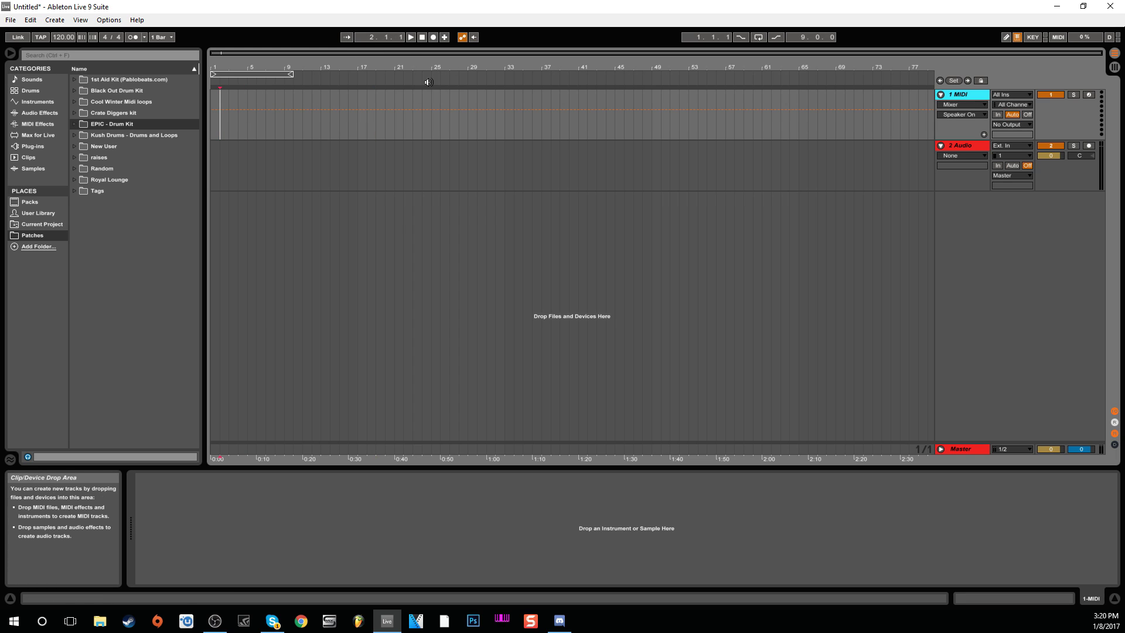
{"action": "left_click", "coordinate": [347, 37]}
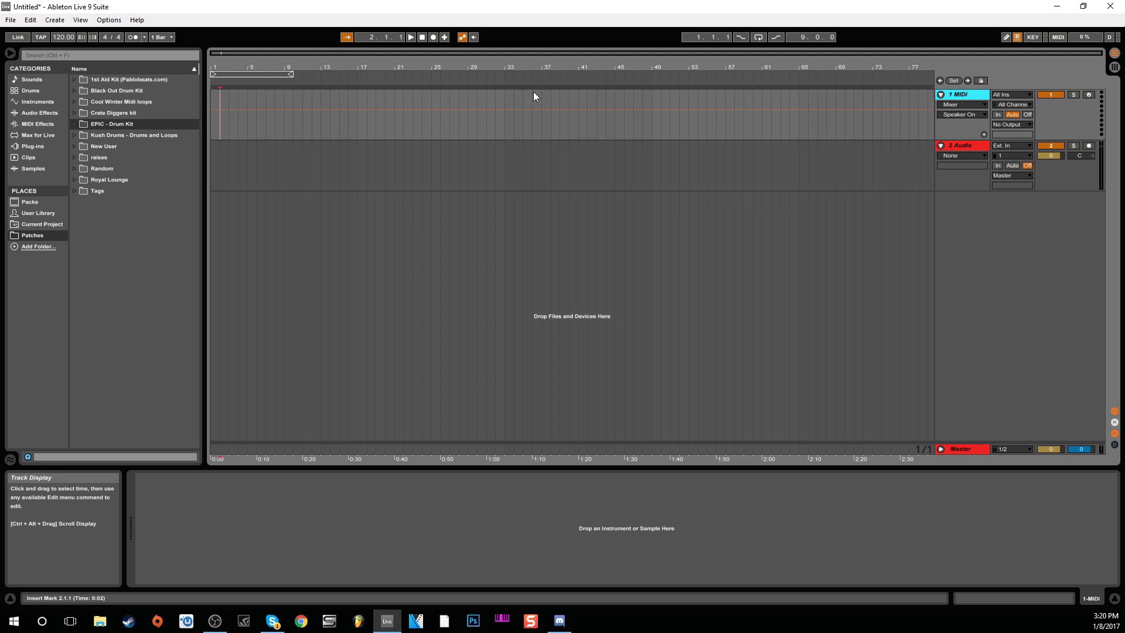
{"action": "left_click", "coordinate": [346, 38]}
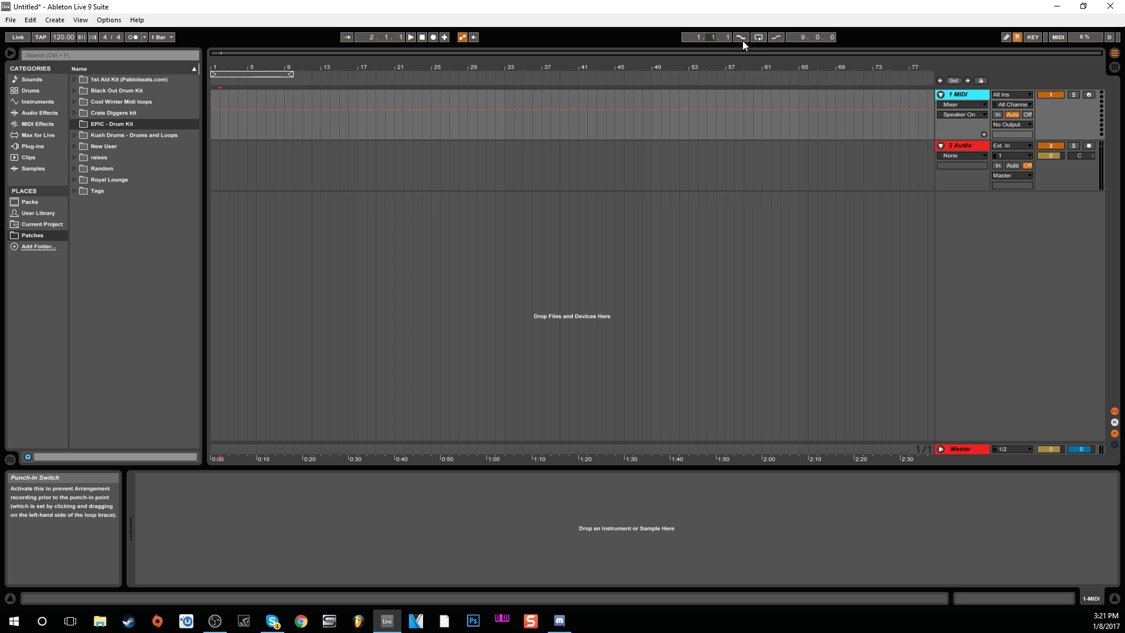
Step: Extend the arrangement loop to a length of 10 bars, switching the loop on for this and off again
{"action": "left_click", "coordinate": [758, 38]}
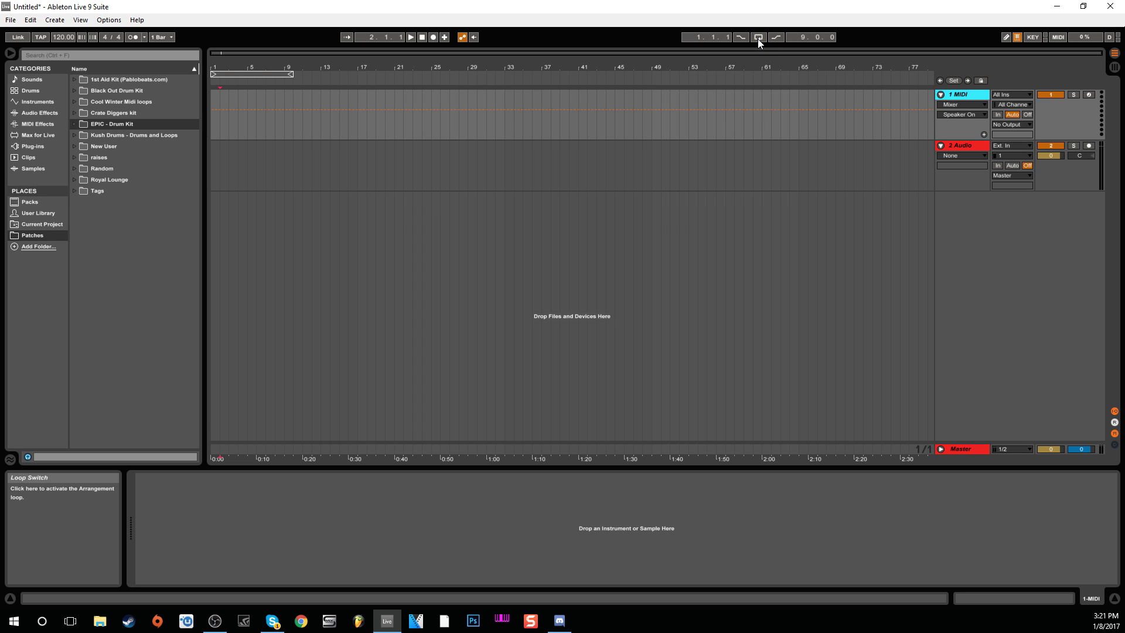
{"action": "mouse_move", "coordinate": [293, 78]}
{"action": "left_mouse_down"}
{"action": "mouse_move", "coordinate": [615, 76]}
{"action": "mouse_move", "coordinate": [223, 75]}
{"action": "mouse_move", "coordinate": [306, 74]}
{"action": "left_mouse_up"}
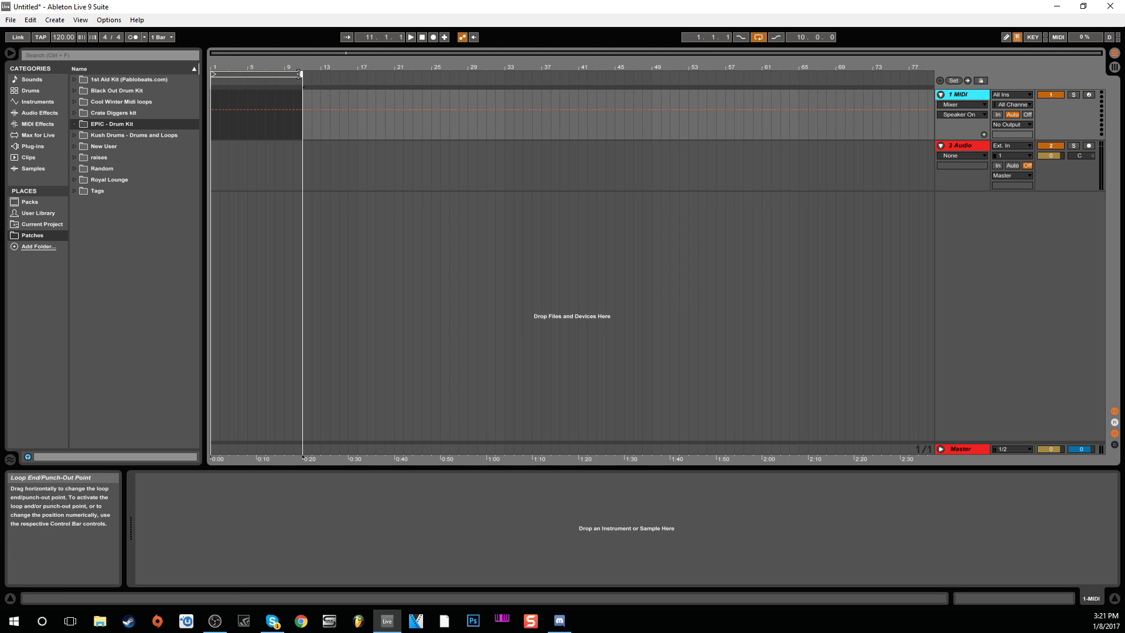
{"action": "left_click", "coordinate": [759, 39]}
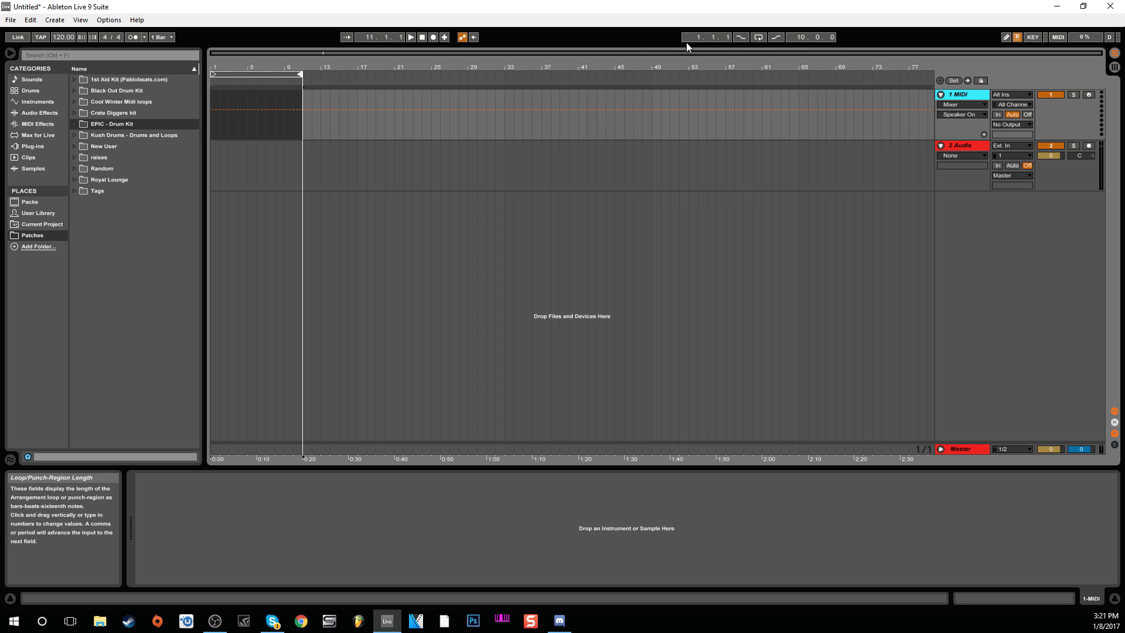
{"action": "left_click", "coordinate": [756, 38]}
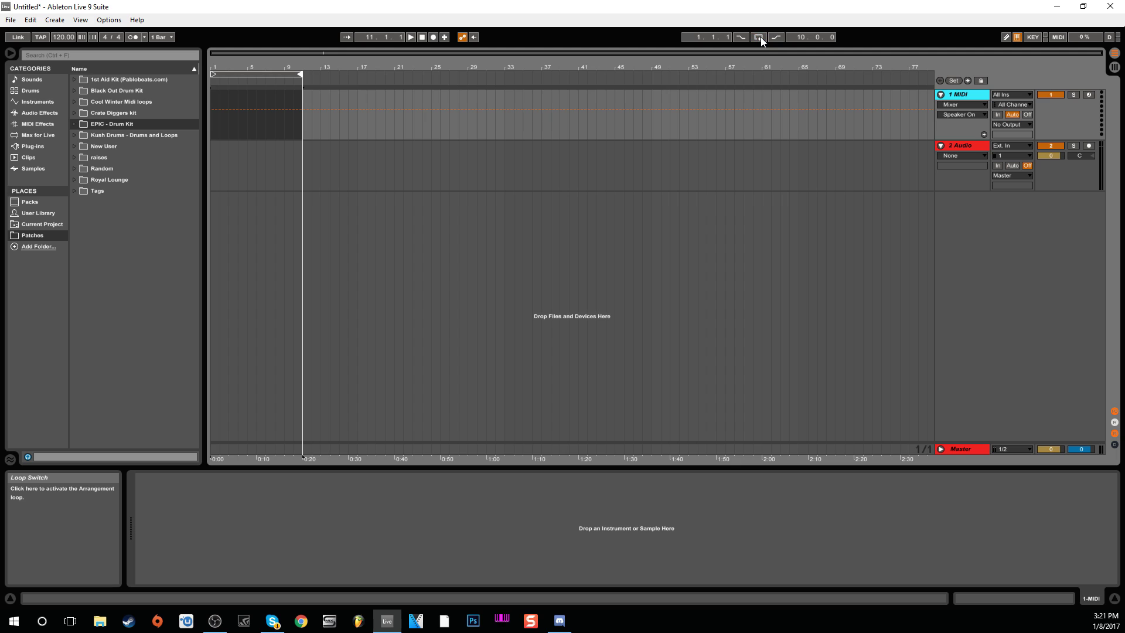
{"action": "left_click", "coordinate": [760, 37]}
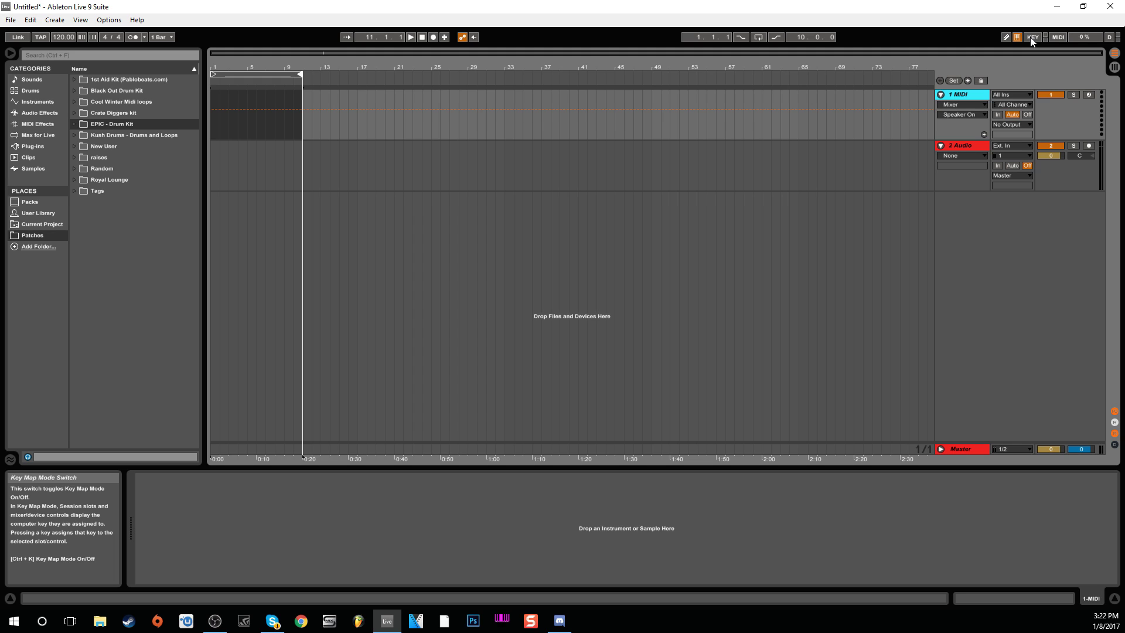
Step: Switch Key Map mode on to view the mappable controls and the key mappings list, and leave the mode again
{"action": "left_click", "coordinate": [1030, 37]}
{"action": "left_click", "coordinate": [1030, 37]}
{"action": "left_click", "coordinate": [1030, 37]}
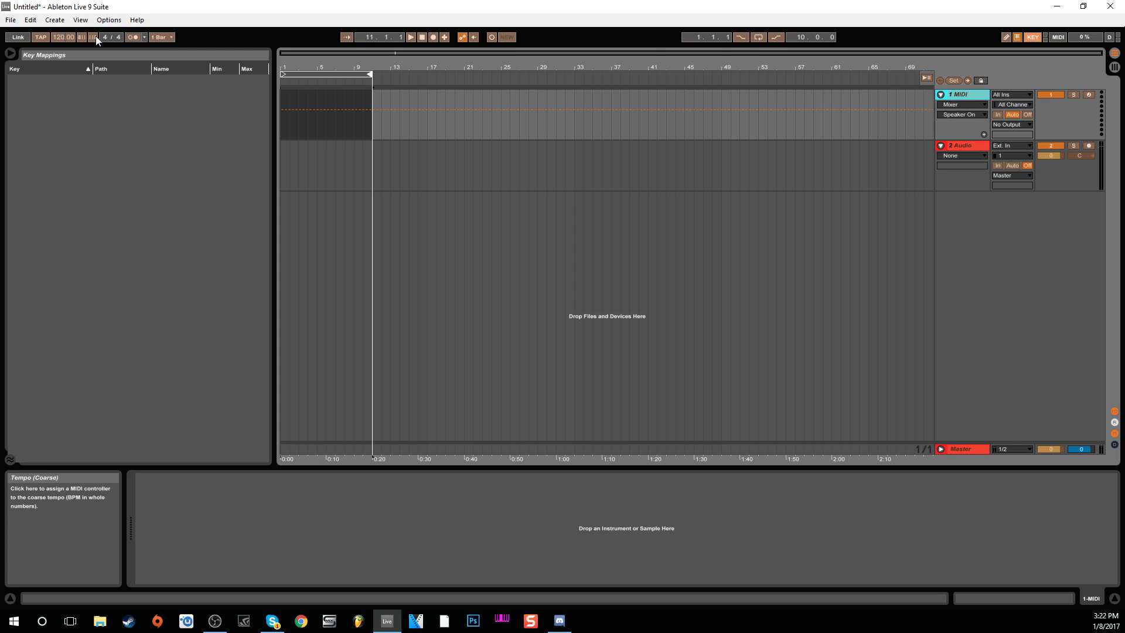
{"action": "left_click", "coordinate": [1033, 39]}
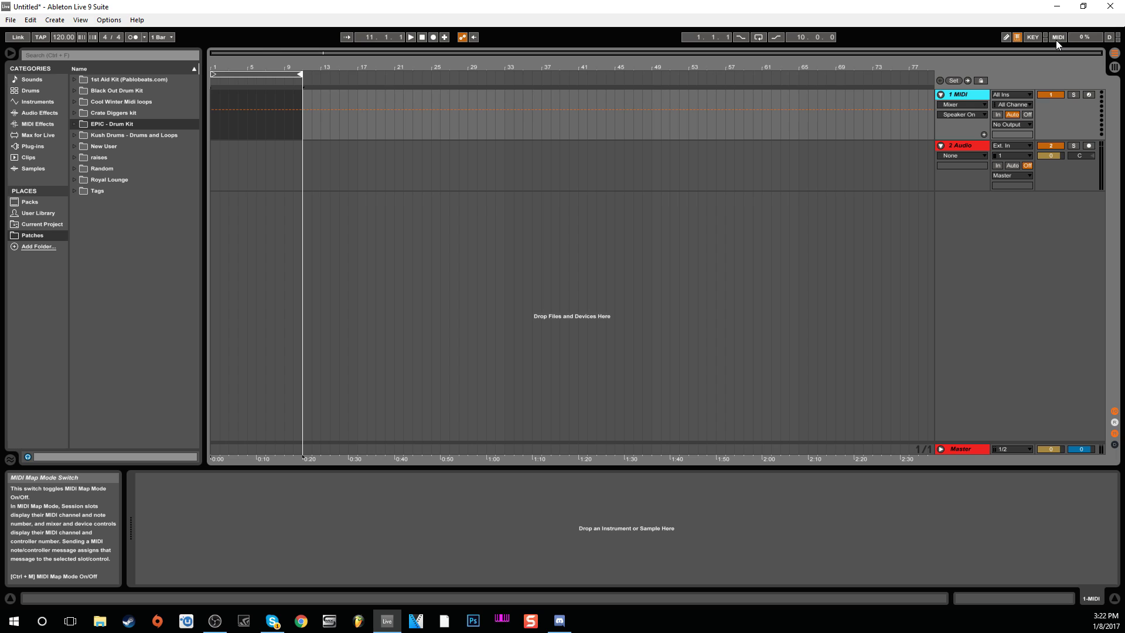
Step: Switch MIDI Map mode on and off to view the MIDI mappings list and the assignable controls
{"action": "left_click", "coordinate": [1056, 39]}
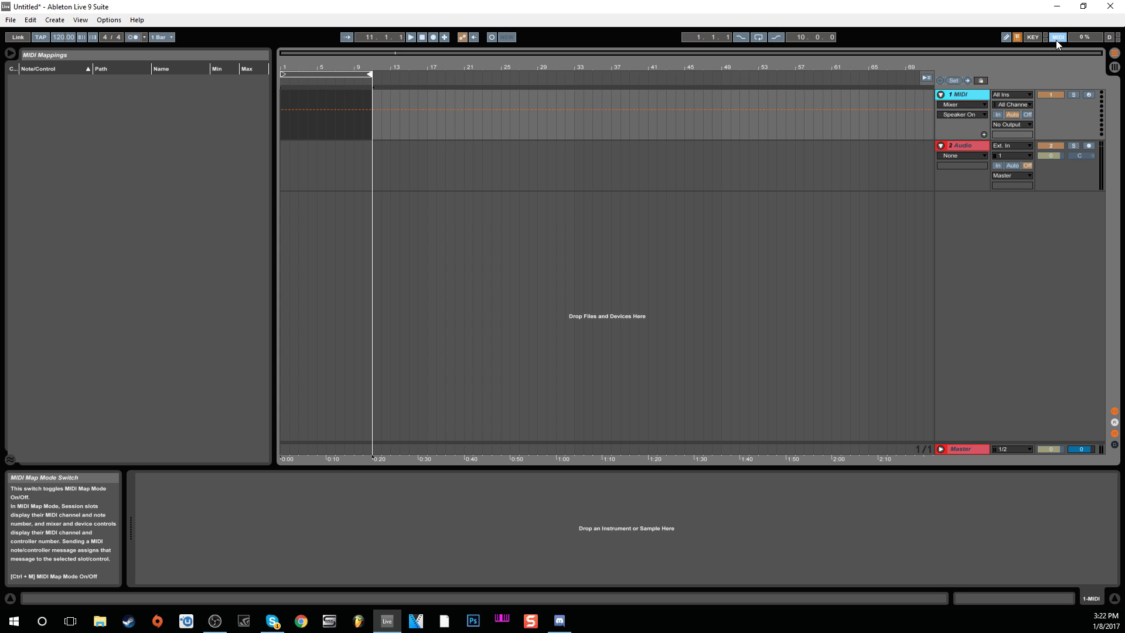
{"action": "left_click", "coordinate": [1056, 39]}
{"action": "left_click", "coordinate": [1056, 40]}
{"action": "left_click", "coordinate": [1056, 40]}
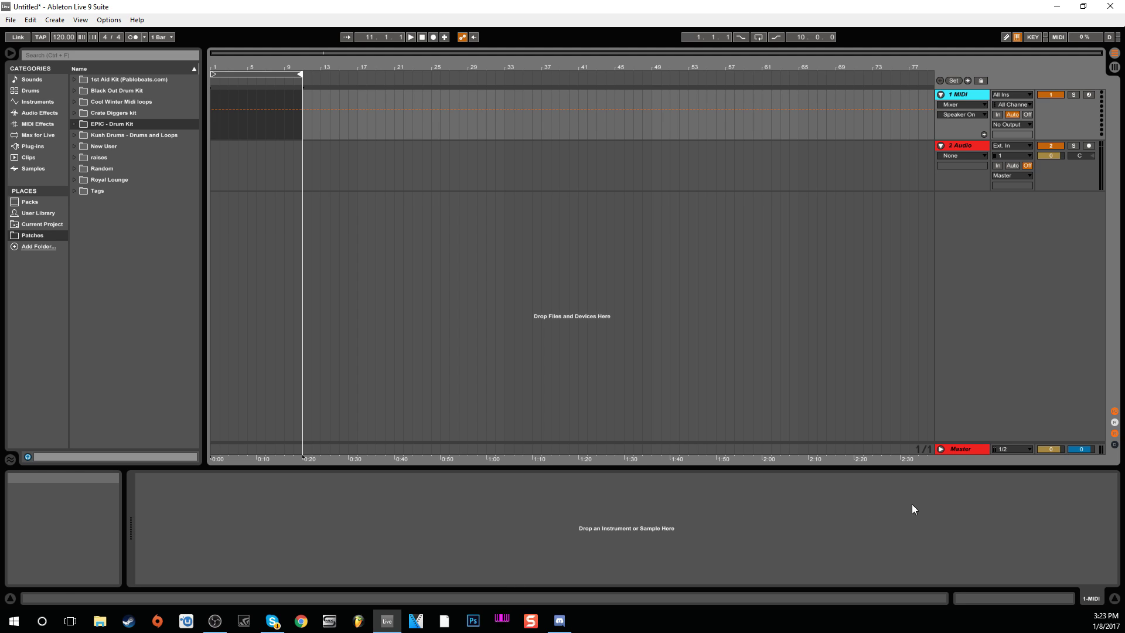
Step: Add the Glue Compressor, Frequency Shifter and Dynamic Tube audio effects to the MIDI track's device chain
{"action": "left_click", "coordinate": [41, 113]}
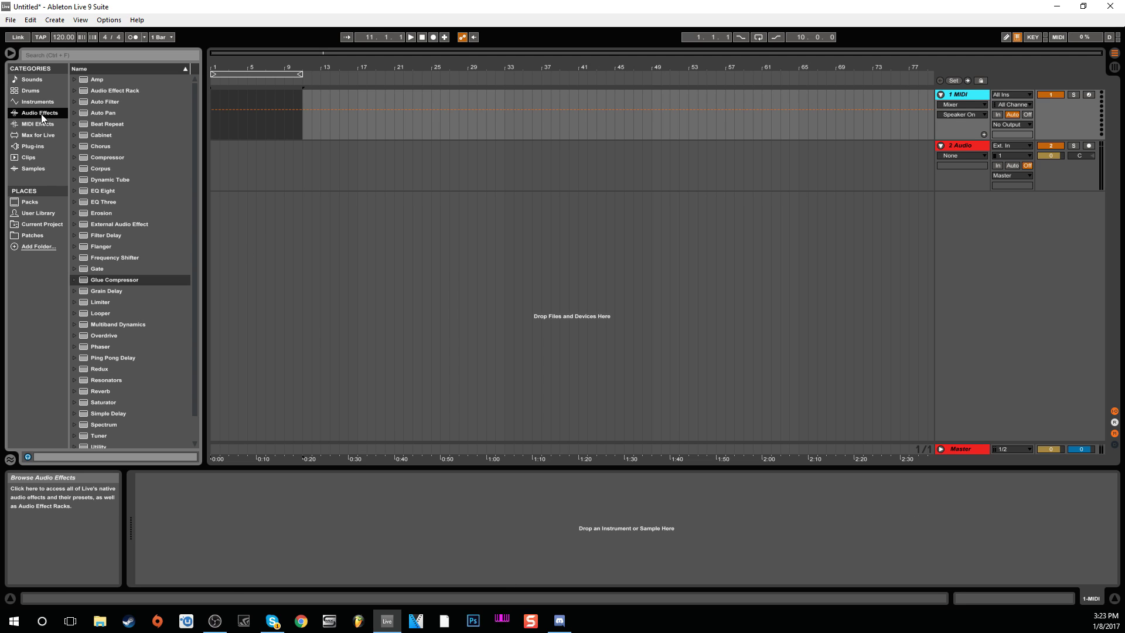
{"action": "double_click", "coordinate": [94, 279]}
{"action": "left_click_drag", "start_coordinate": [116, 259], "coordinate": [398, 528]}
{"action": "left_click_drag", "start_coordinate": [110, 179], "coordinate": [527, 533]}
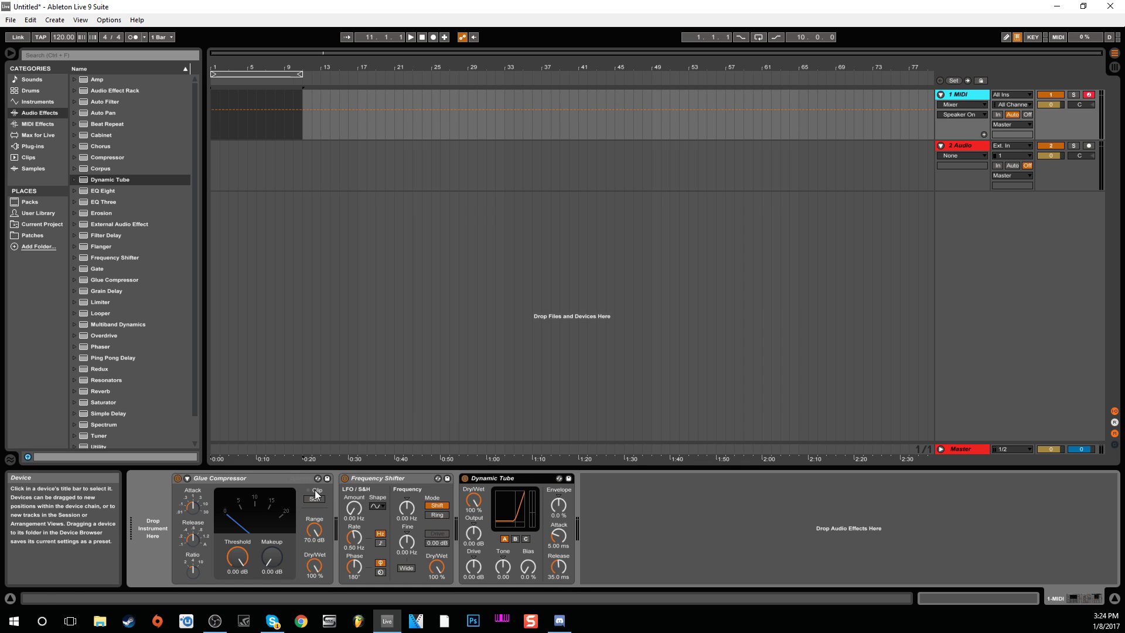
Step: View the effect chain in both Arrangement and Session View, ending in Session View, and look at Dynamic Tube's Output and Envelope controls
{"action": "left_click", "coordinate": [298, 480]}
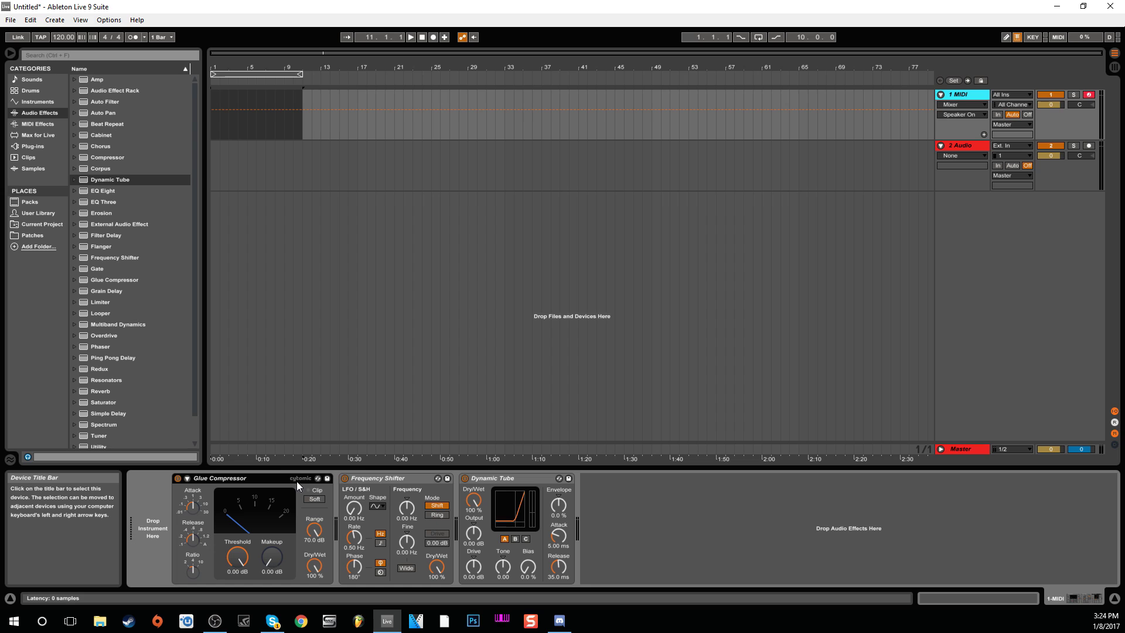
{"action": "left_click", "coordinate": [719, 560]}
{"action": "key", "text": "Tab"}
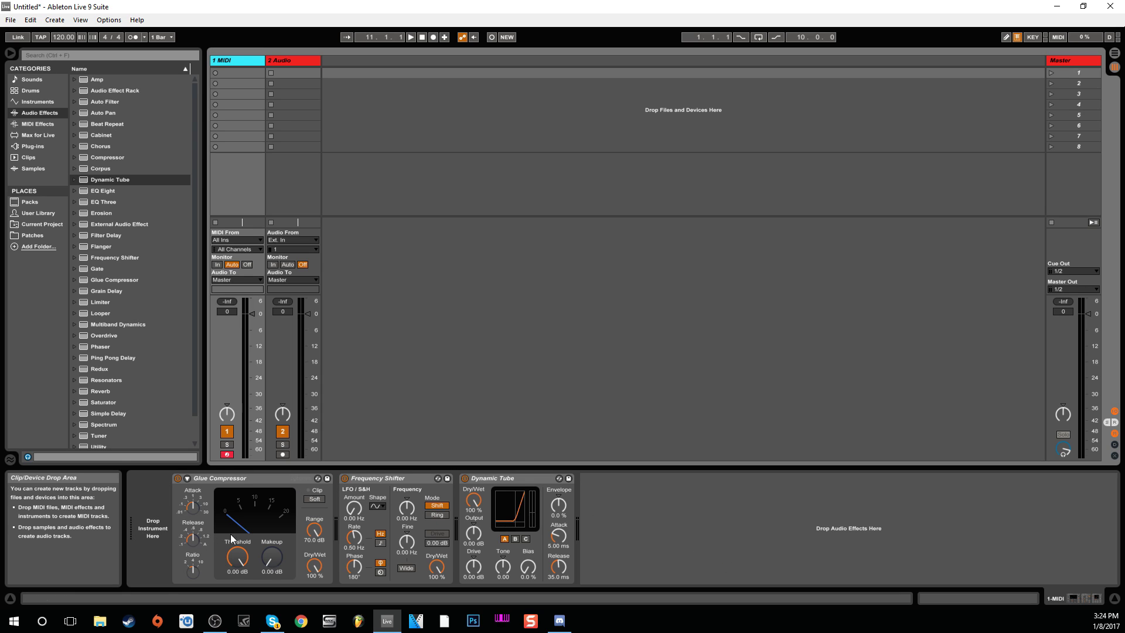
{"action": "key", "text": "Tab"}
{"action": "key", "text": "Tab"}
{"action": "left_click", "coordinate": [474, 533]}
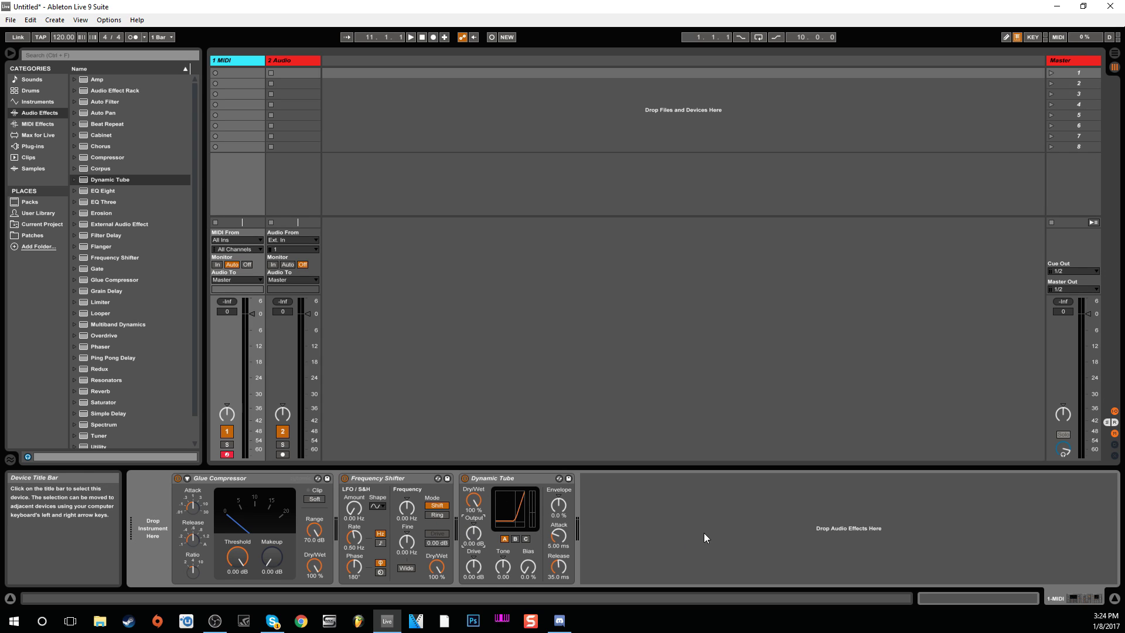
{"action": "left_click", "coordinate": [571, 508]}
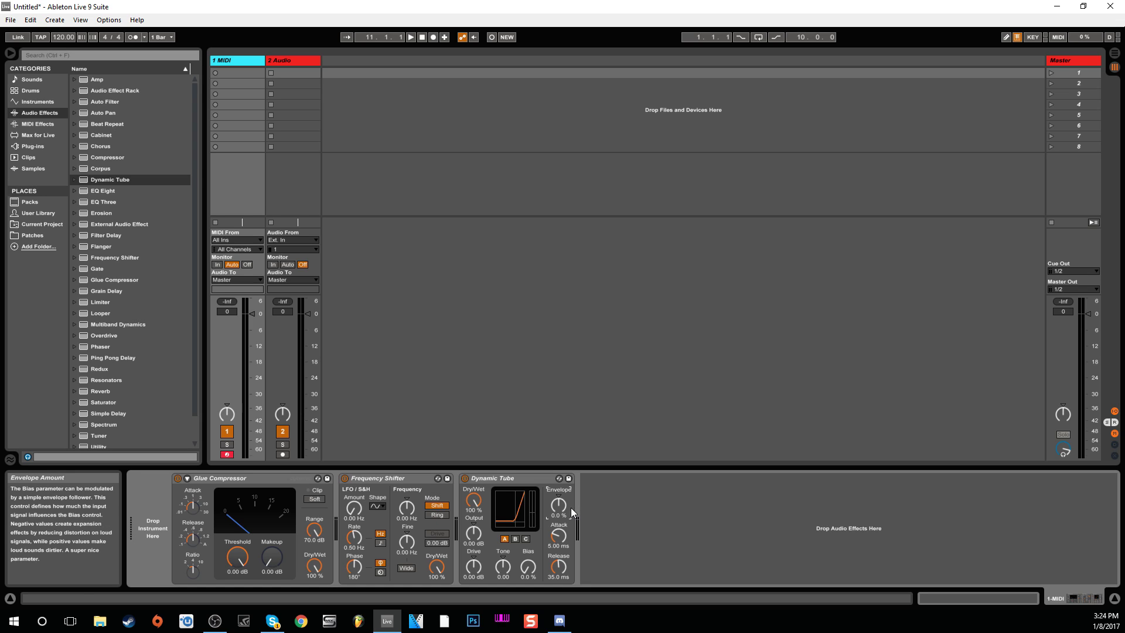
Step: Load the Analog Lab 2 plug-in ahead of the effects on the MIDI track and close its window
{"action": "left_click", "coordinate": [33, 145]}
{"action": "left_click_drag", "start_coordinate": [105, 202], "coordinate": [139, 517]}
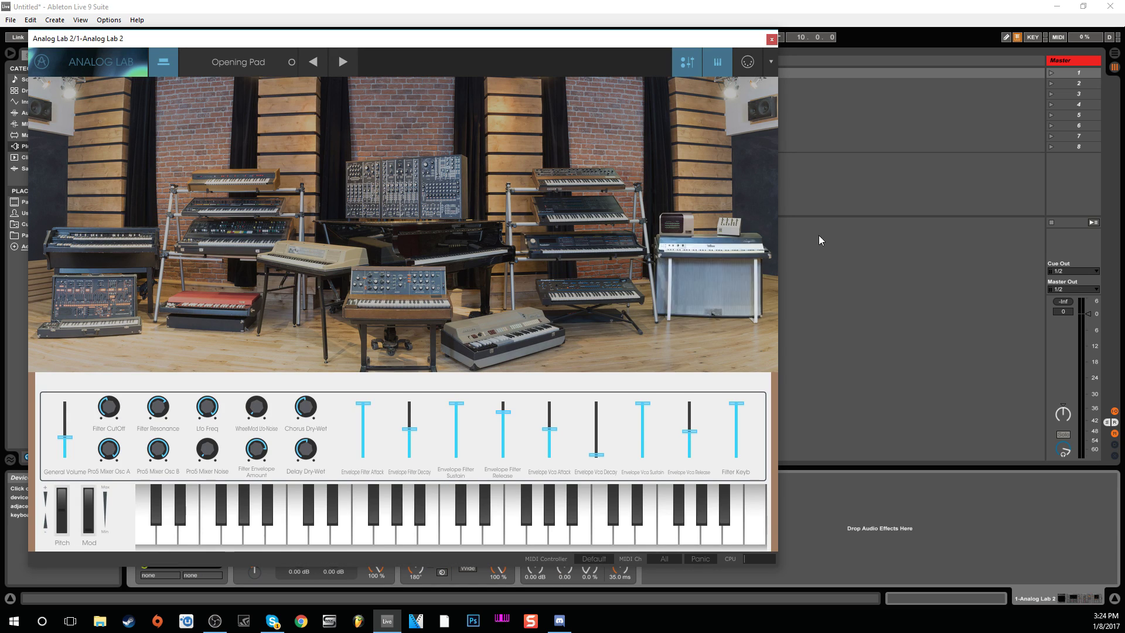
{"action": "left_click", "coordinate": [772, 40]}
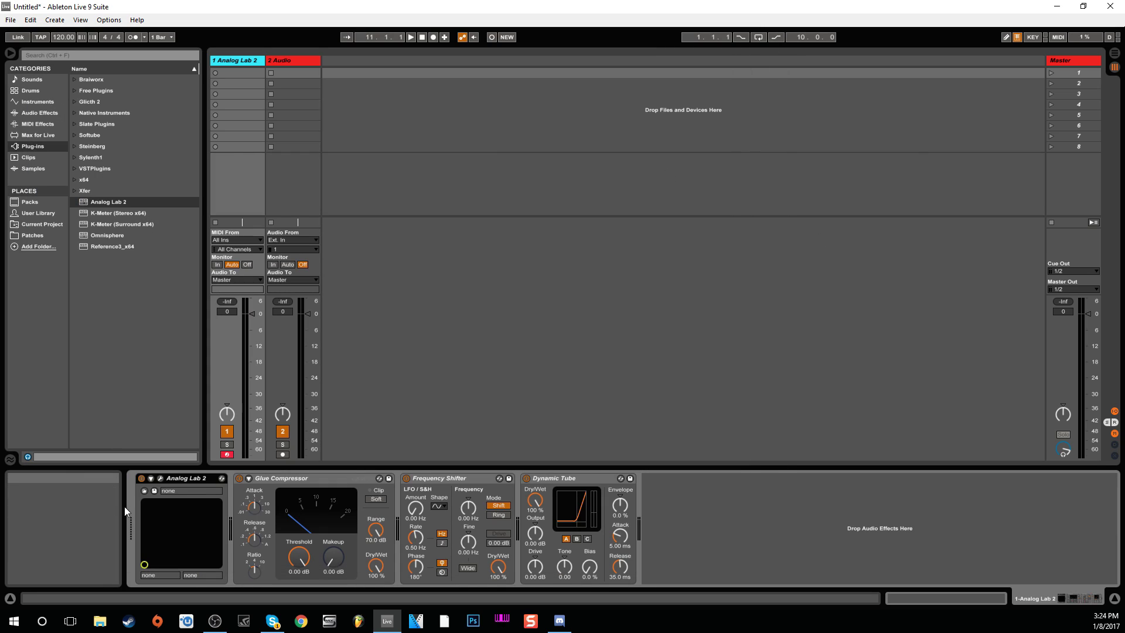
Step: Look at Analog Lab 2's hot-swap choices, and reopen and close its plug-in window
{"action": "left_click", "coordinate": [220, 479]}
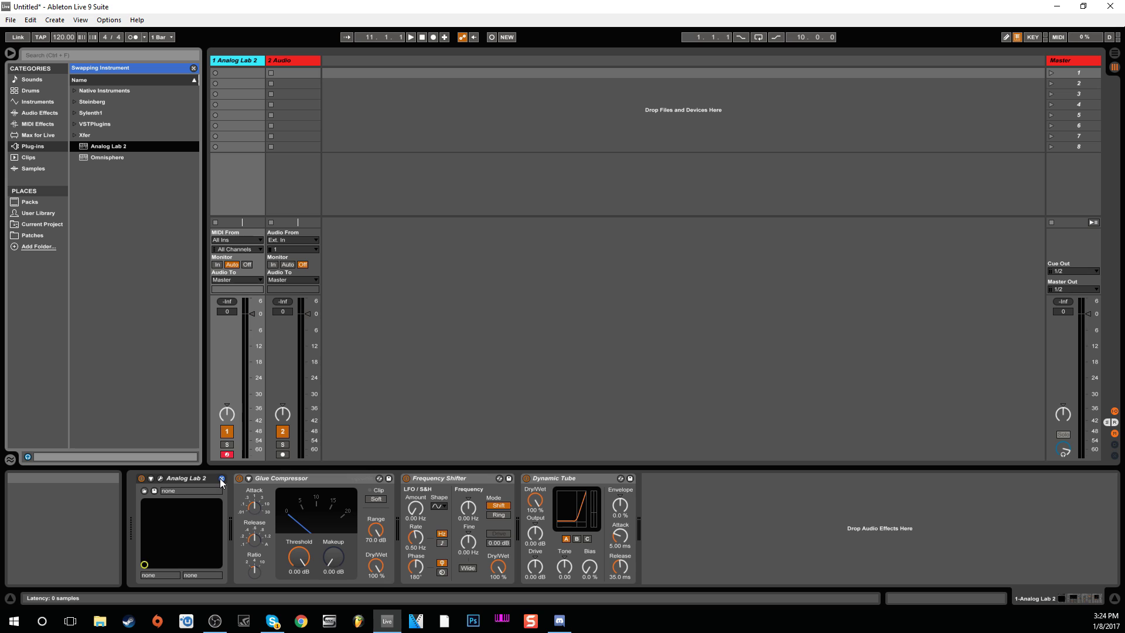
{"action": "left_click", "coordinate": [160, 479]}
{"action": "left_click", "coordinate": [772, 40]}
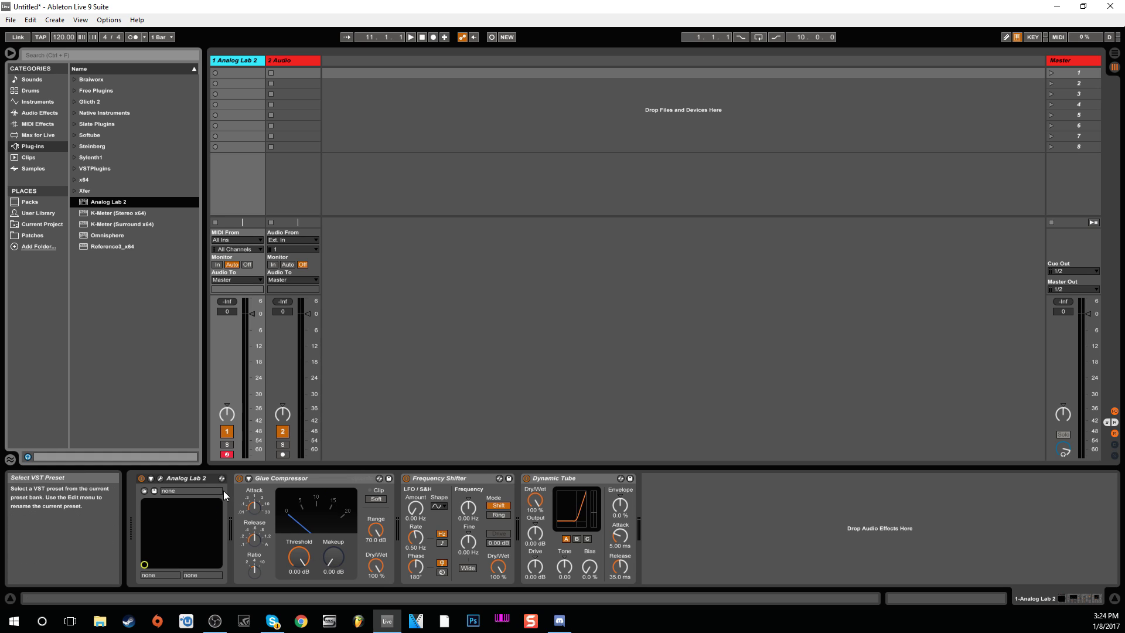
Step: Delete Analog Lab 2 and all three audio effects from the MIDI track's device chain
{"action": "left_click", "coordinate": [208, 480]}
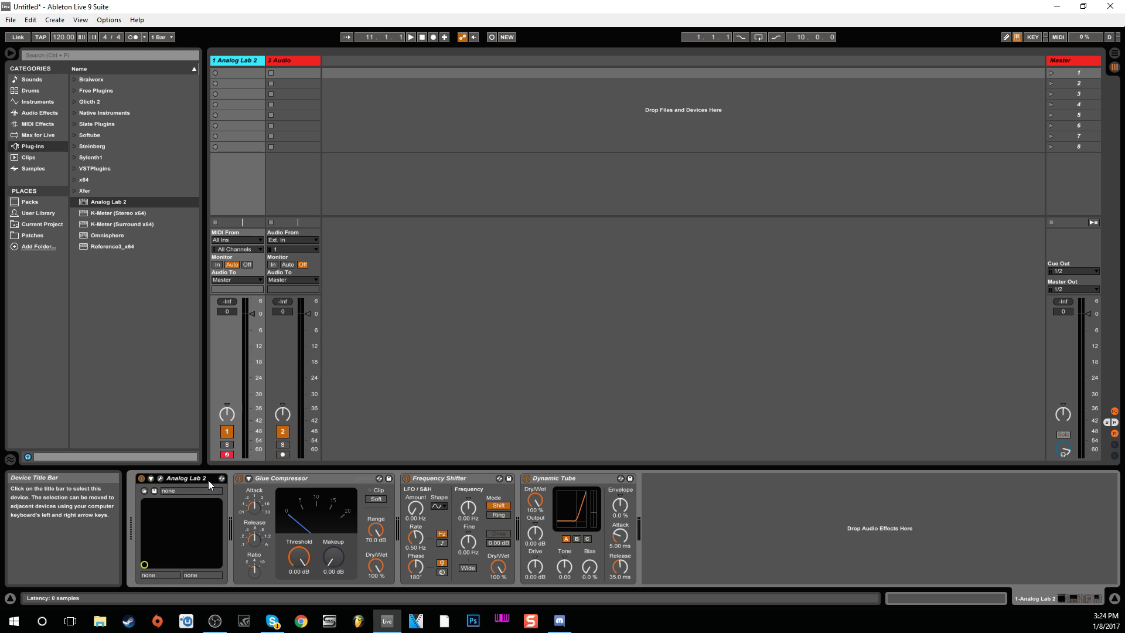
{"action": "key", "text": "Delete"}
{"action": "key", "text": "Delete"}
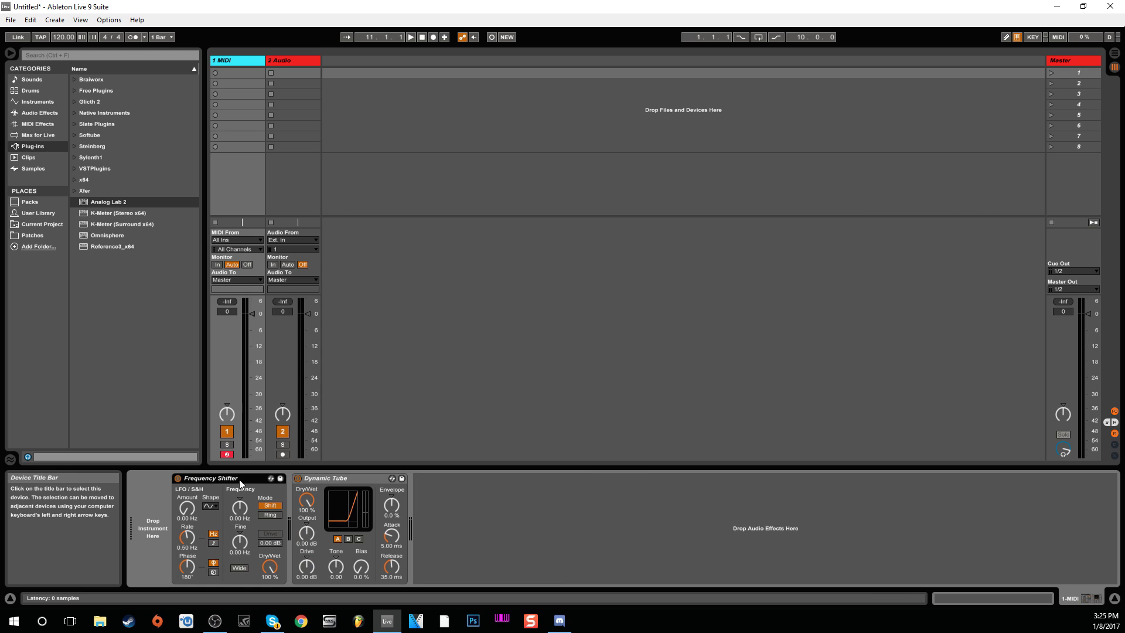
{"action": "key", "text": "Delete"}
{"action": "key", "text": "Delete"}
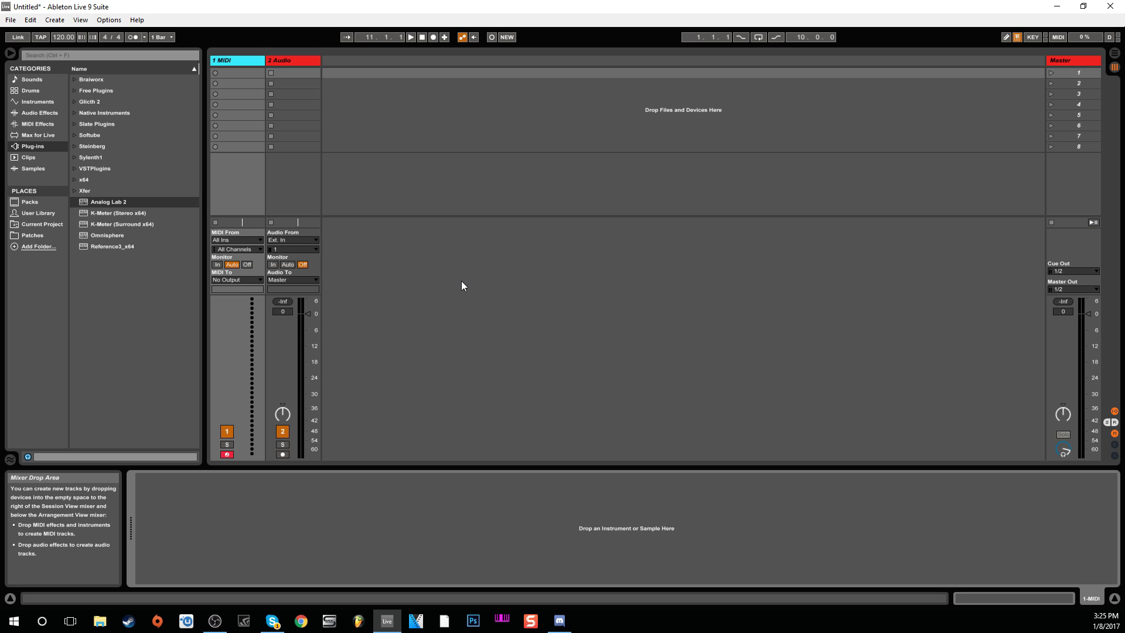
Step: Hide the Info View, the device detail area and the browser to enlarge the Session View
{"action": "key", "text": "Tab"}
{"action": "key", "text": "Tab"}
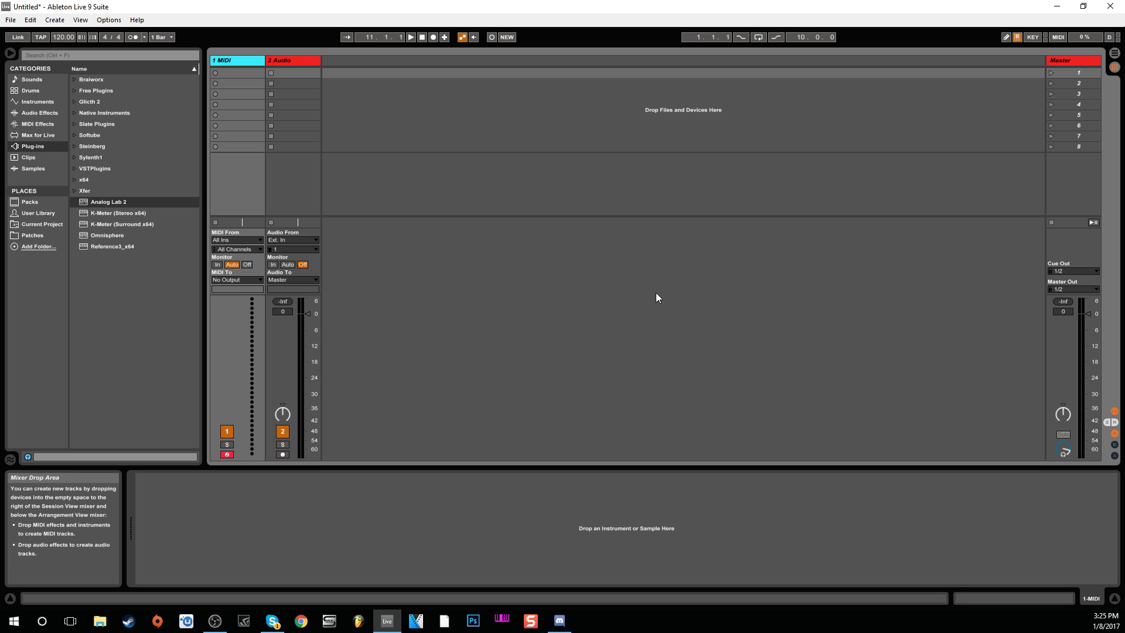
{"action": "left_click", "coordinate": [11, 598]}
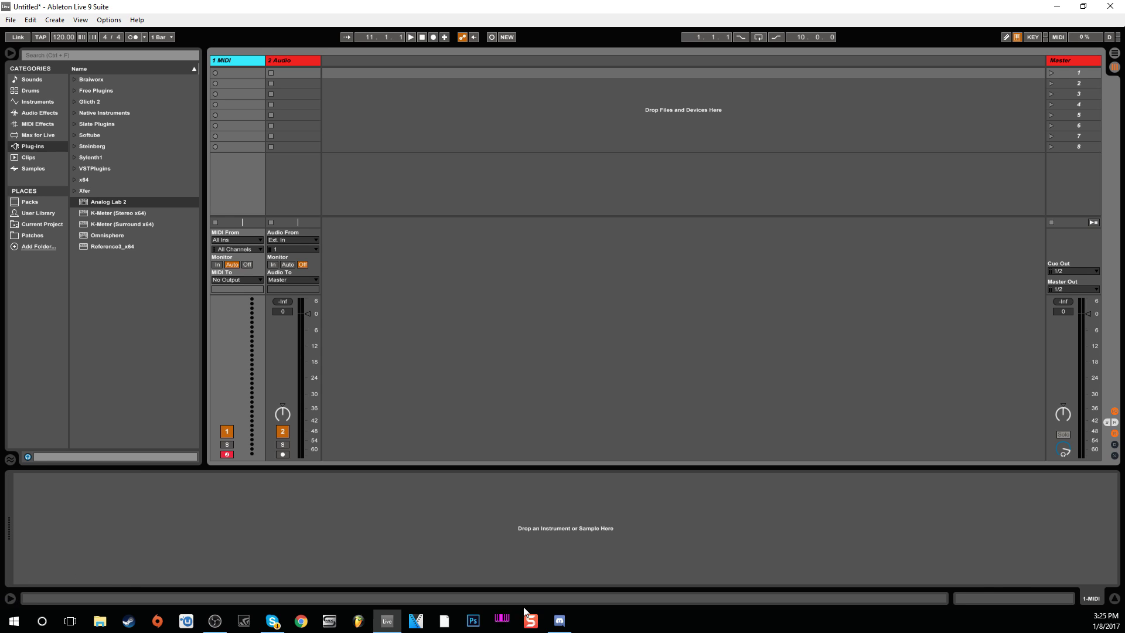
{"action": "left_click", "coordinate": [1115, 598]}
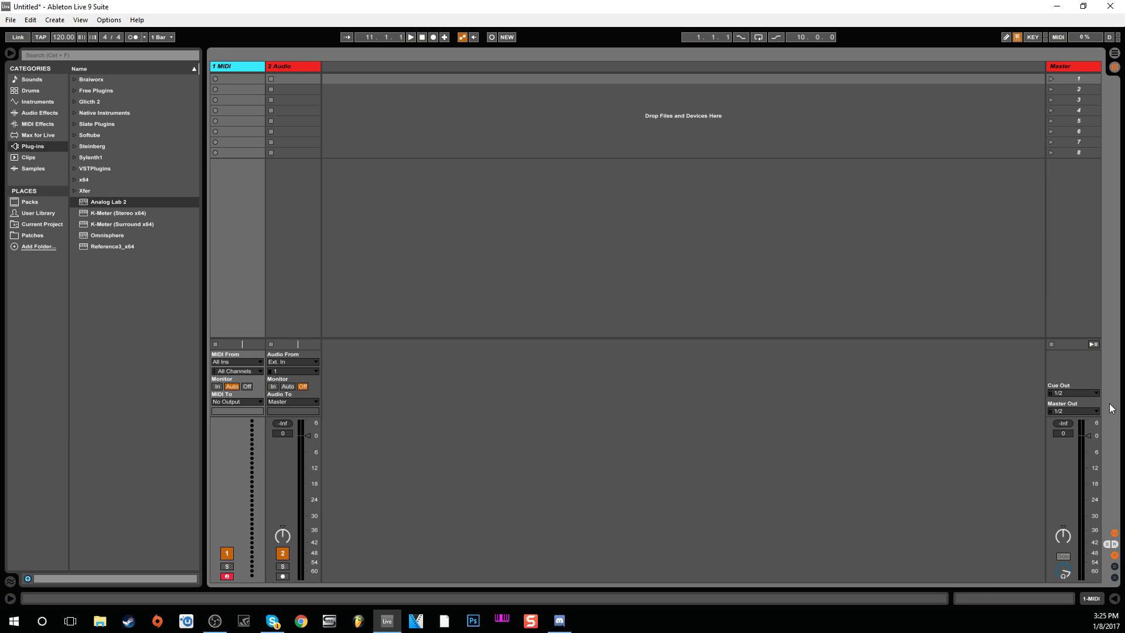
{"action": "left_click", "coordinate": [10, 54]}
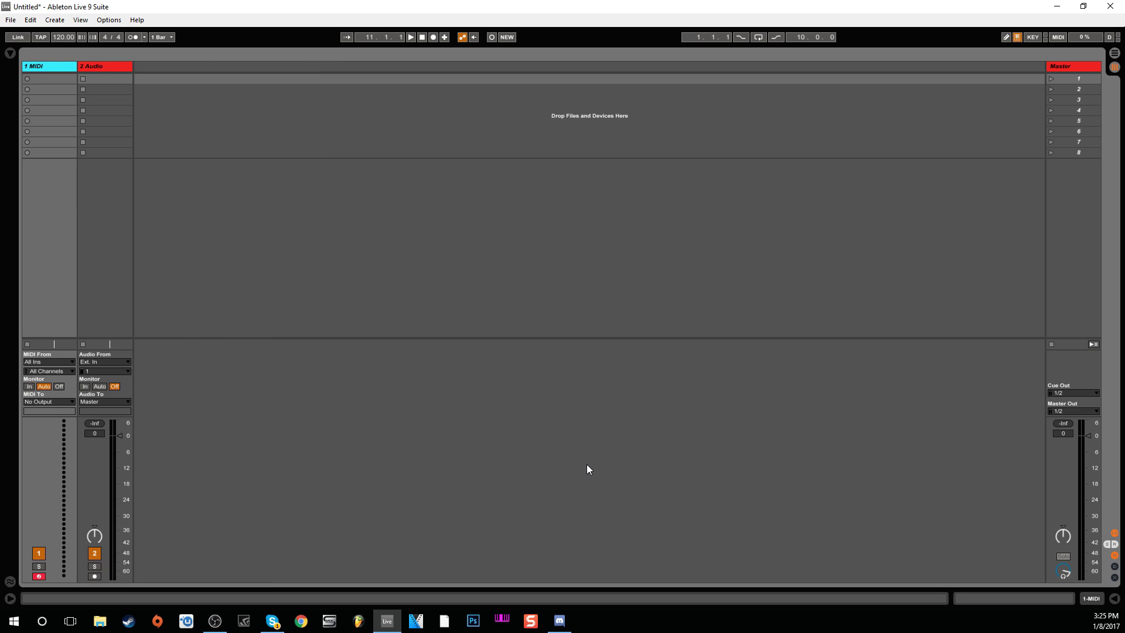
Step: Show the device detail area, the browser and the Info View again
{"action": "left_click", "coordinate": [1114, 598]}
{"action": "left_click", "coordinate": [1115, 598]}
{"action": "left_click", "coordinate": [1114, 598]}
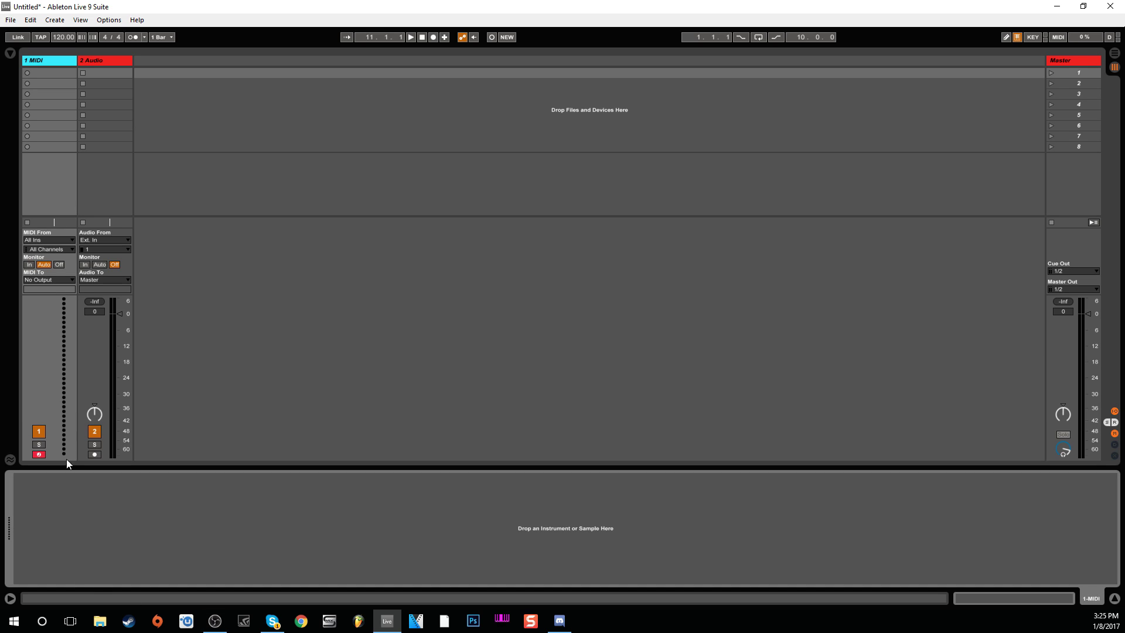
{"action": "left_click", "coordinate": [10, 53]}
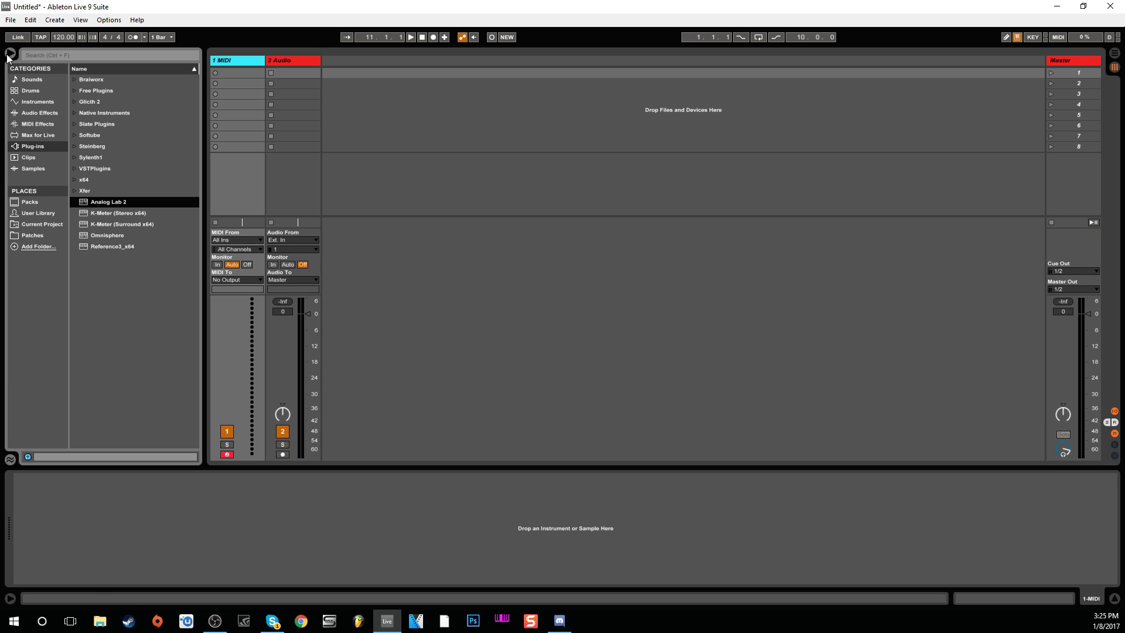
{"action": "left_click", "coordinate": [11, 598]}
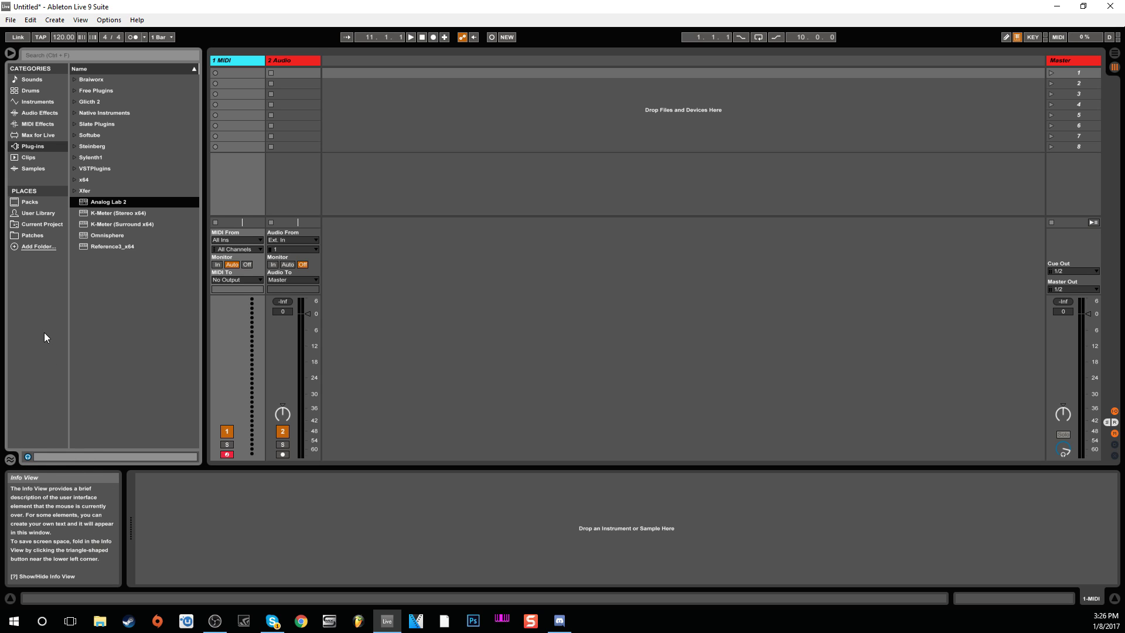
Step: Show the contents of the Patches folder in the browser and switch to the Arrangement View
{"action": "left_click", "coordinate": [41, 235]}
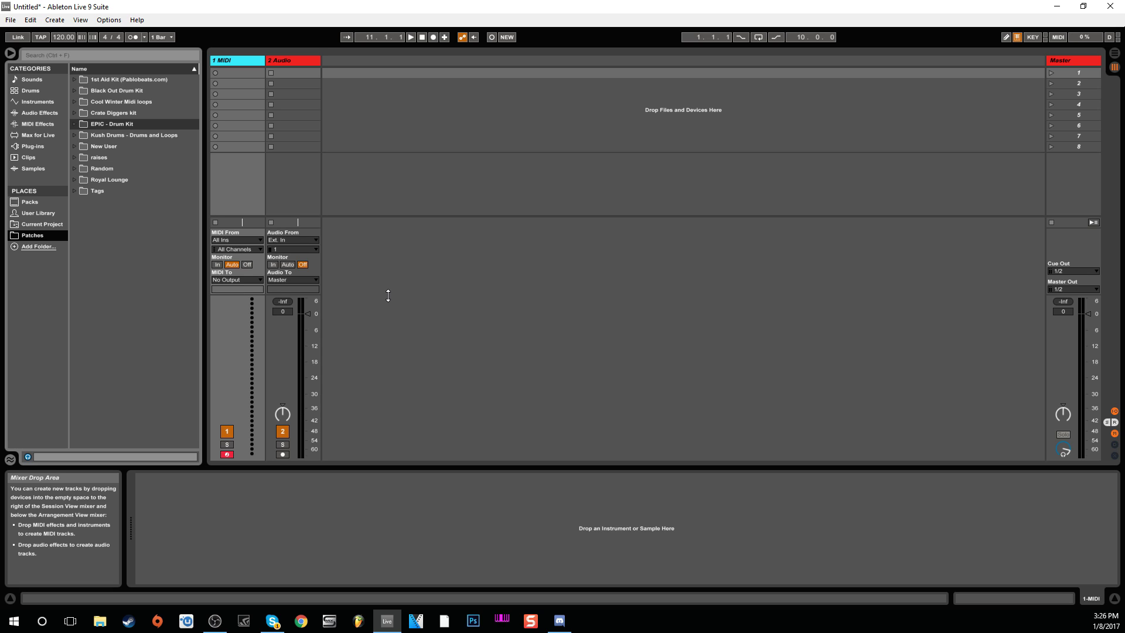
{"action": "key", "text": "Tab"}
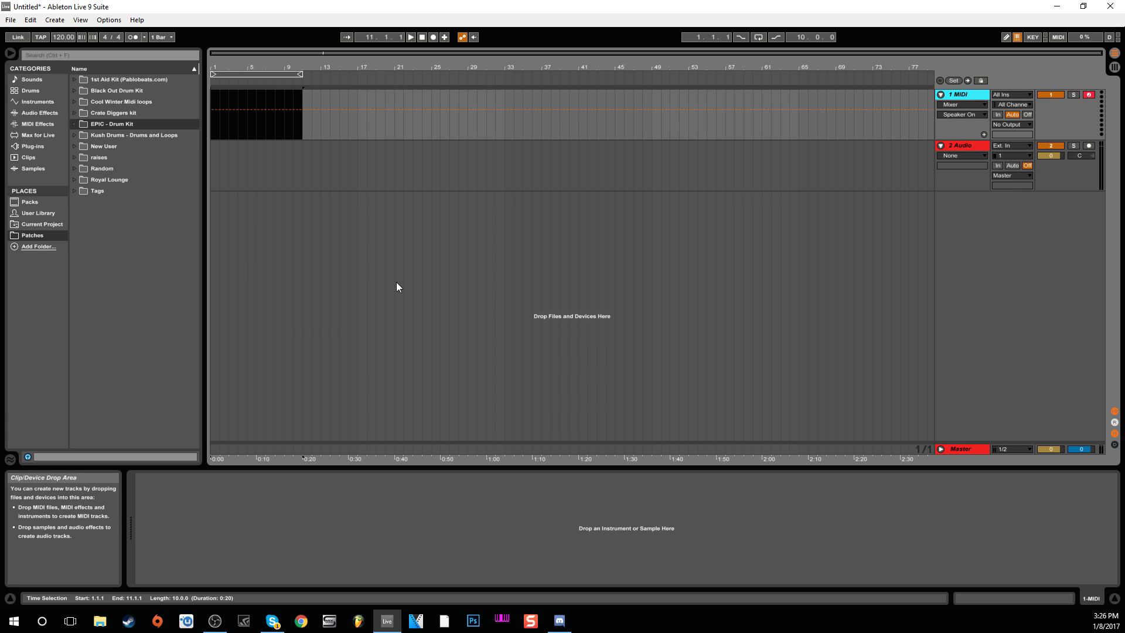